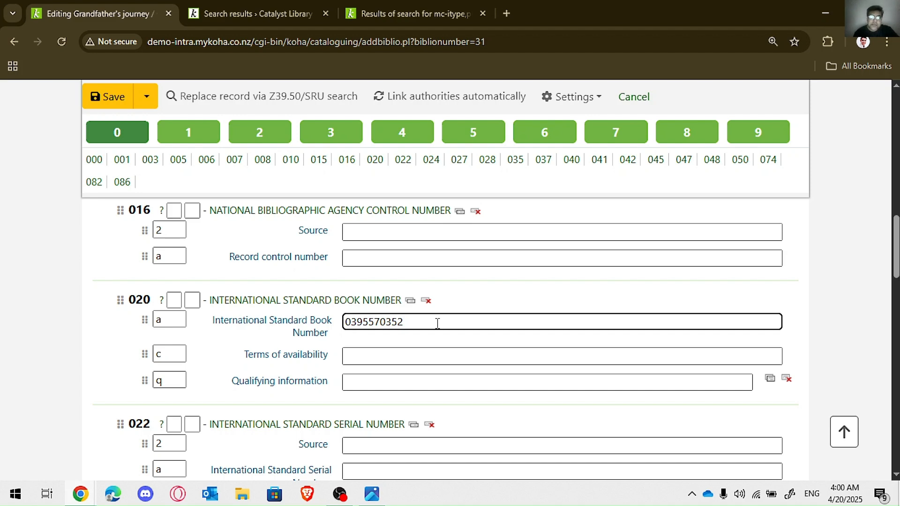
Step: Compare how the cover image of Grandfather's journey appears in the OPAC and staff search results
{"action": "left_click", "coordinate": [258, 9]}
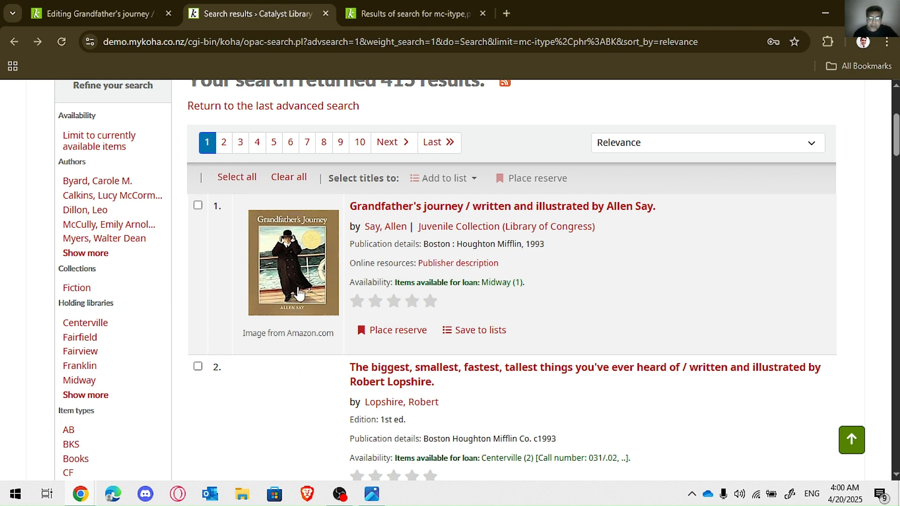
{"action": "left_click", "coordinate": [419, 11]}
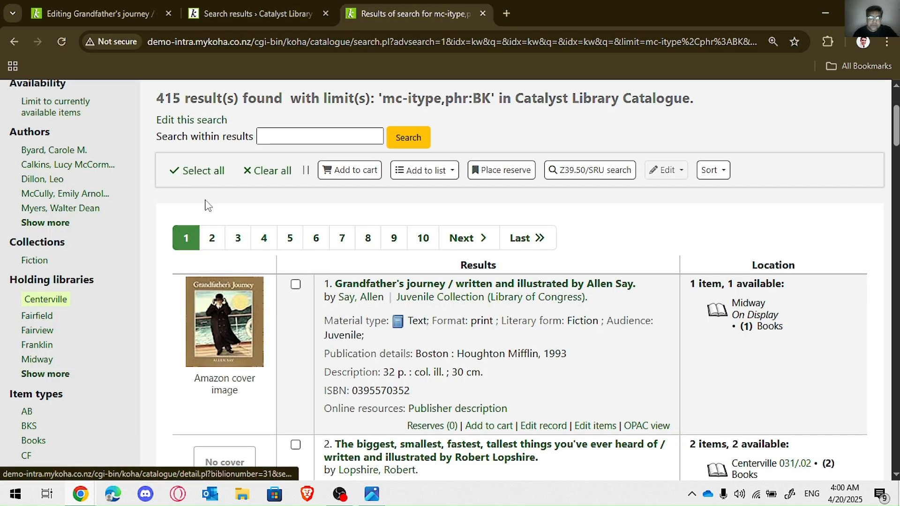
{"action": "left_click", "coordinate": [189, 14]}
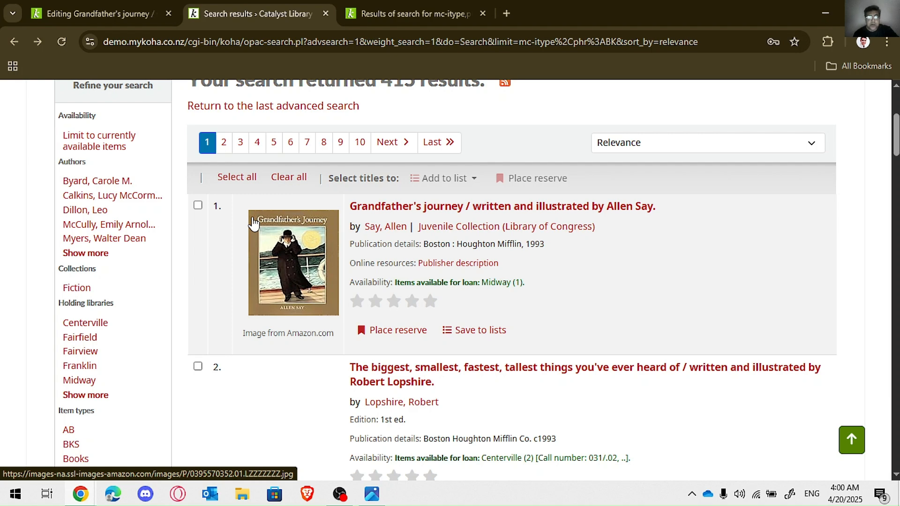
{"action": "left_click", "coordinate": [135, 11]}
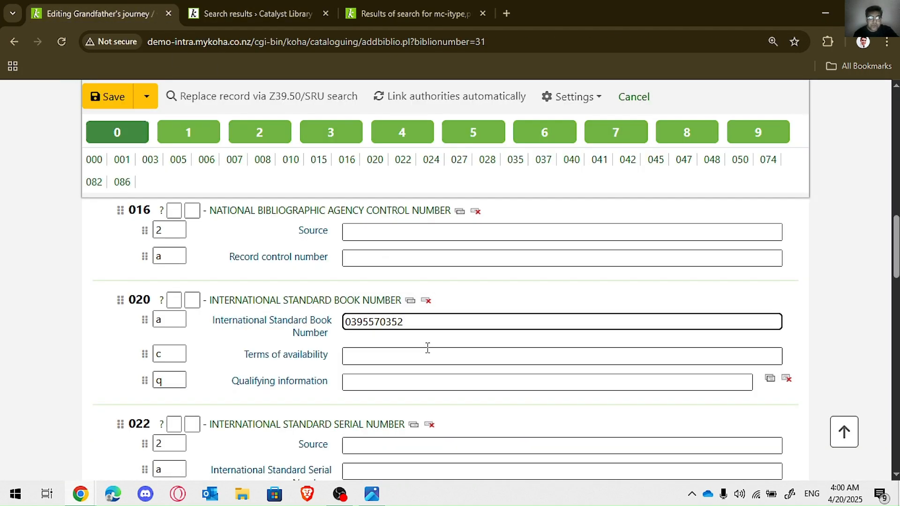
{"action": "type", "text": "-"}
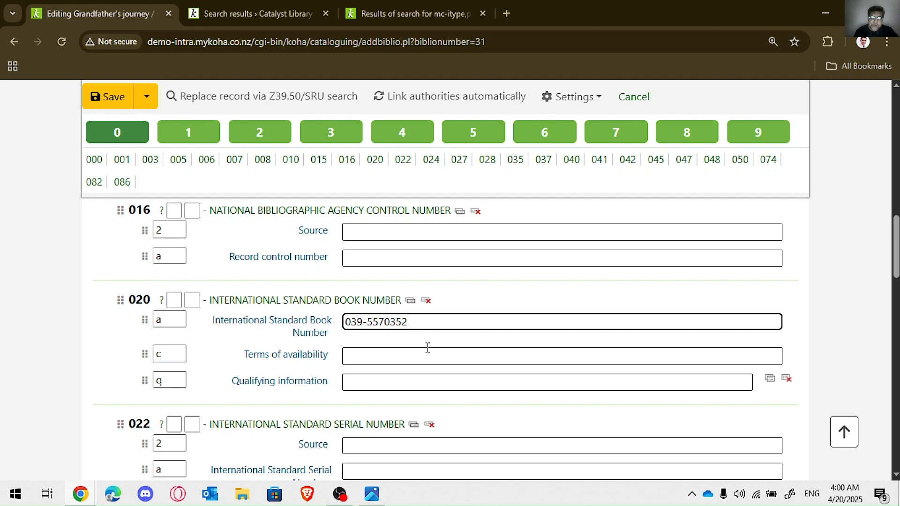
{"action": "key", "text": "Right"}
{"action": "key", "text": "Right"}
{"action": "key", "text": "Right"}
{"action": "type", "text": "-"}
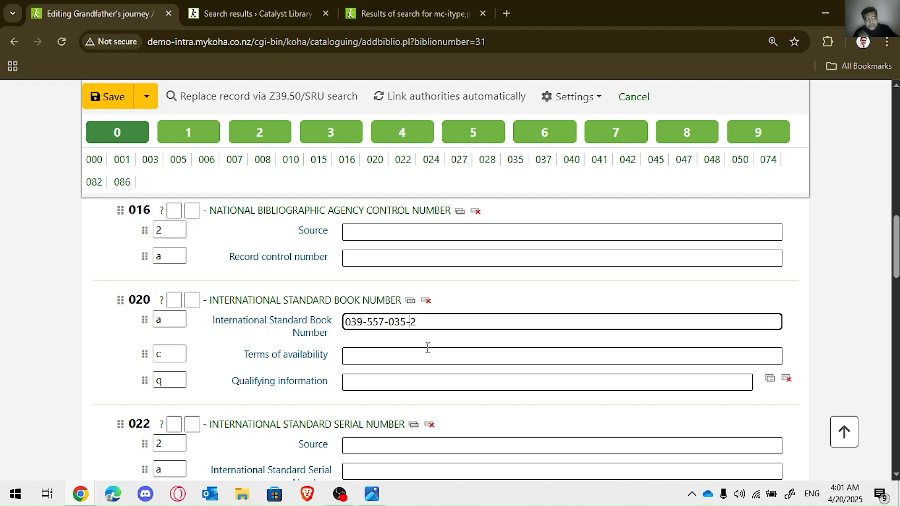
{"action": "key", "text": "Left"}
{"action": "key", "text": "BackSpace"}
{"action": "key", "text": "Left"}
{"action": "key", "text": "Left"}
{"action": "key", "text": "Left"}
{"action": "key", "text": "BackSpace"}
{"action": "key", "text": "Left"}
{"action": "key", "text": "Left"}
{"action": "key", "text": "Left"}
{"action": "key", "text": "BackSpace"}
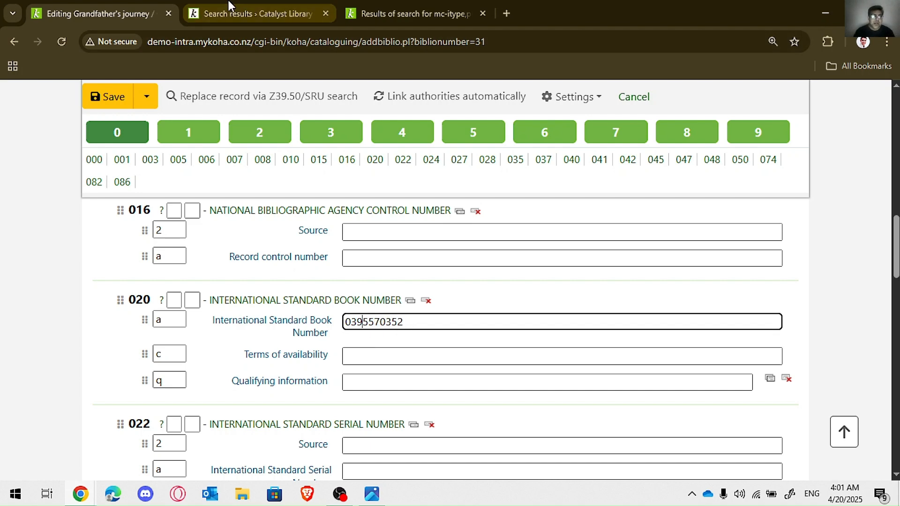
Step: Look through the OPAC and staff search results for titles with and without a cover image
{"action": "left_click", "coordinate": [241, 8]}
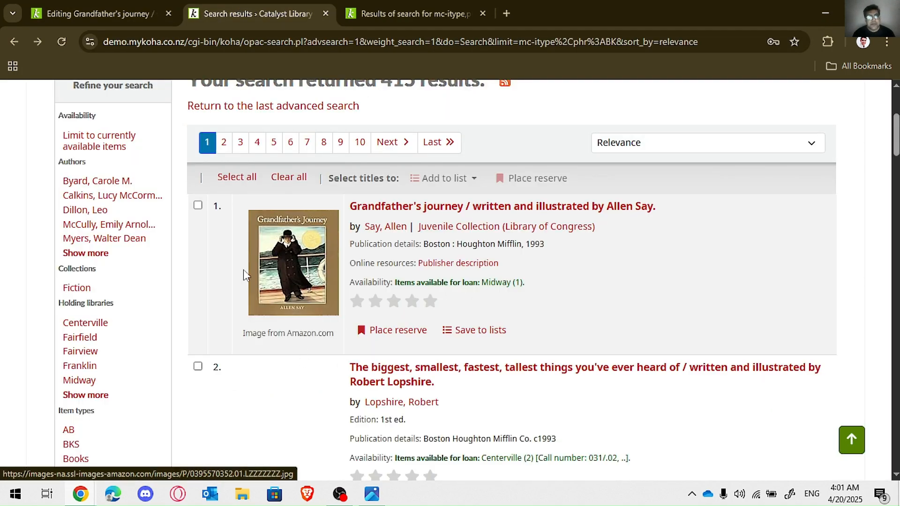
{"action": "left_click_drag", "start_coordinate": [896, 133], "coordinate": [895, 319]}
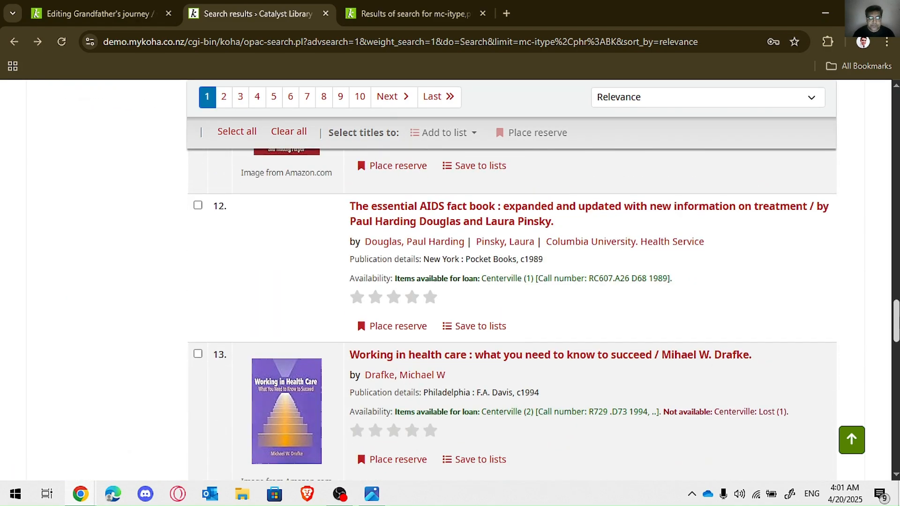
{"action": "left_click", "coordinate": [494, 16]}
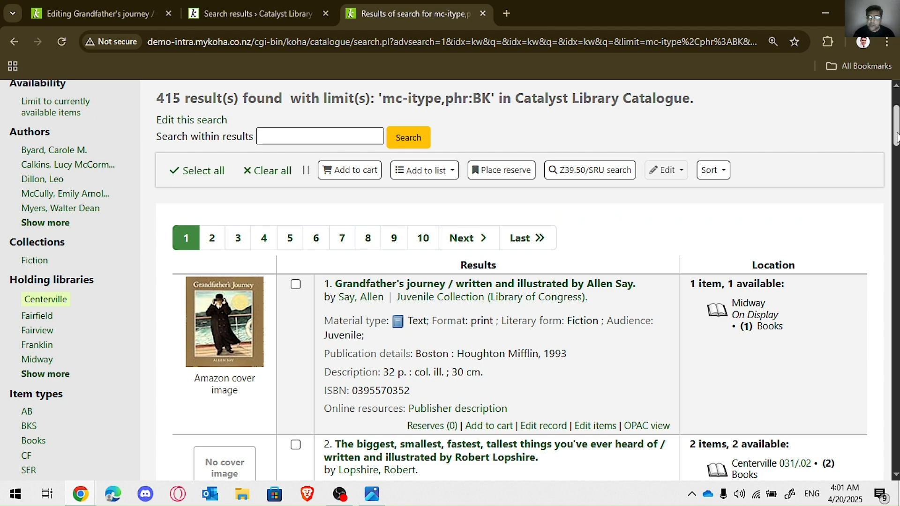
{"action": "left_click", "coordinate": [892, 190]}
{"action": "left_click_drag", "start_coordinate": [891, 188], "coordinate": [890, 237]}
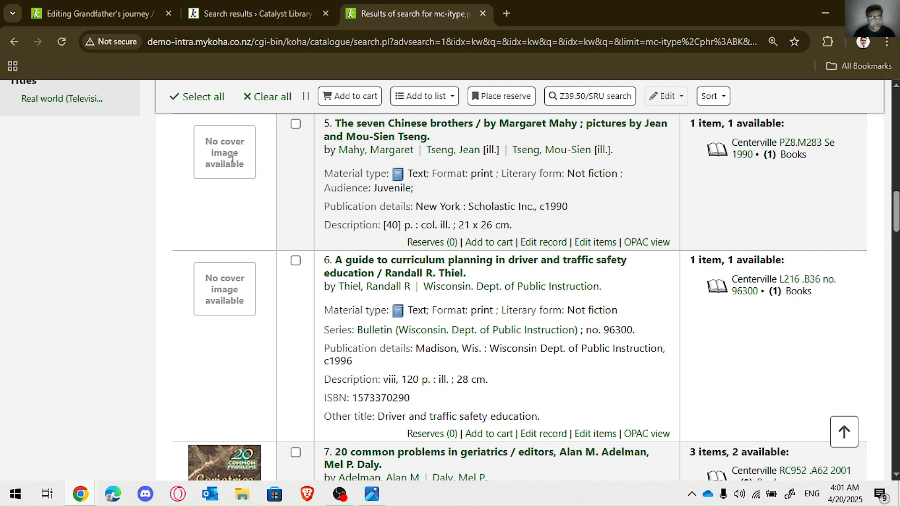
{"action": "left_click", "coordinate": [145, 14]}
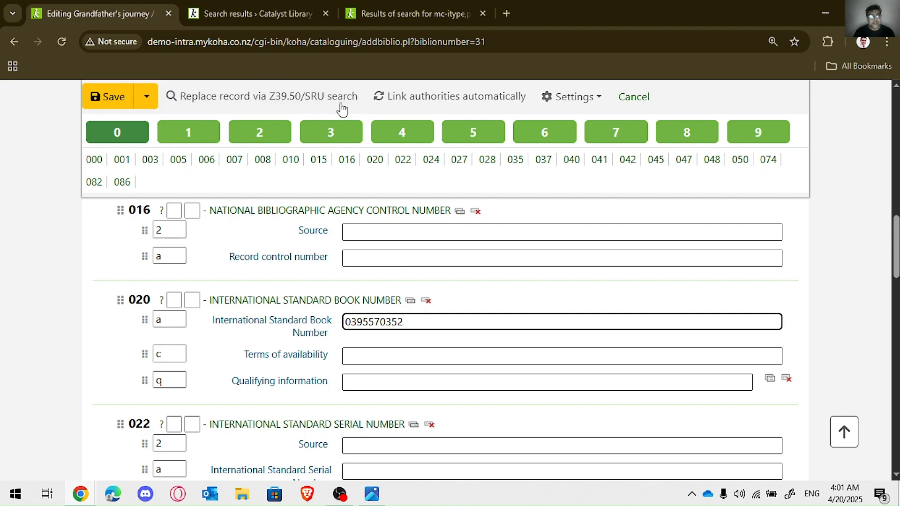
{"action": "left_click", "coordinate": [291, 13]}
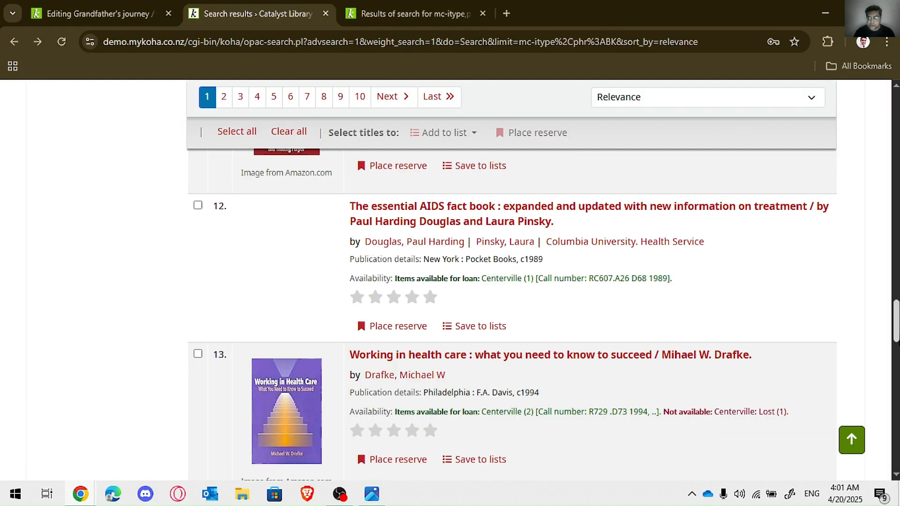
{"action": "scroll", "coordinate": [872, 307], "scroll_direction": "down", "scroll_amount": 12}
{"action": "scroll", "coordinate": [511, 314], "scroll_direction": "down", "scroll_amount": 4}
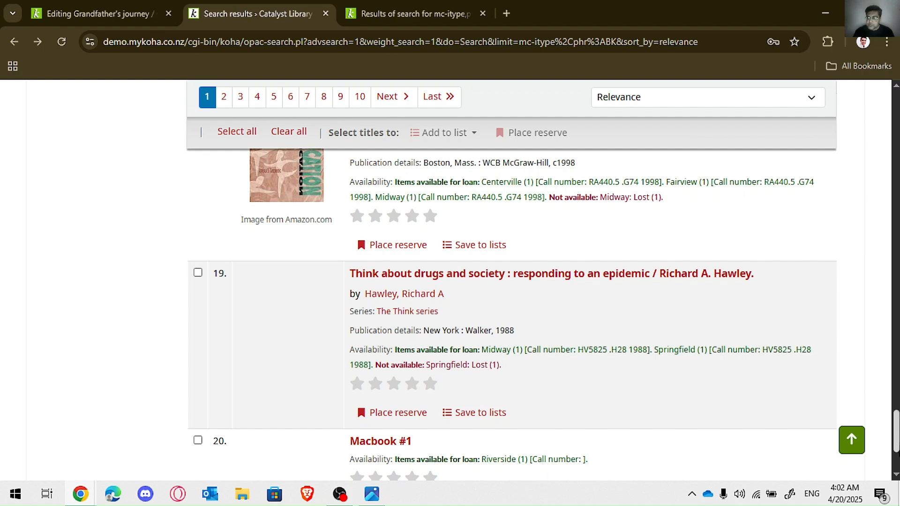
{"action": "scroll", "coordinate": [896, 456], "scroll_direction": "down", "scroll_amount": 2}
{"action": "scroll", "coordinate": [896, 457], "scroll_direction": "down", "scroll_amount": 2}
{"action": "scroll", "coordinate": [896, 457], "scroll_direction": "up", "scroll_amount": 20}
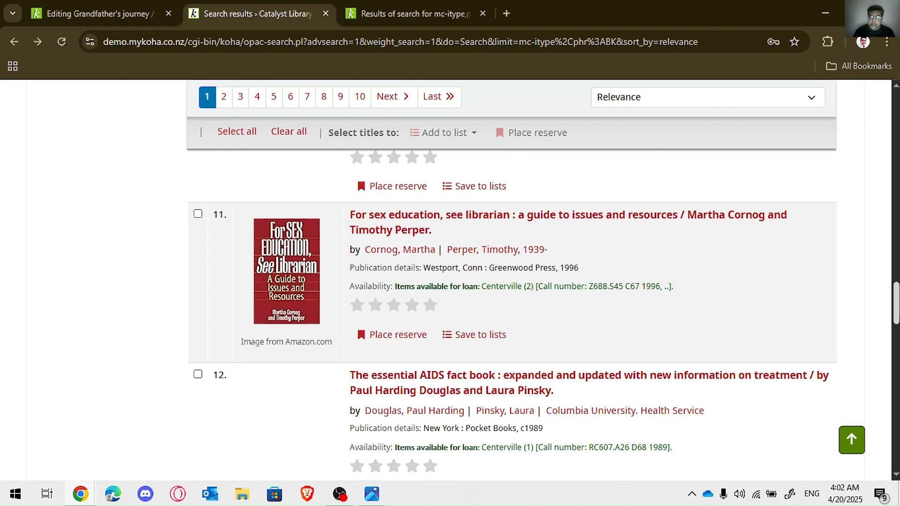
{"action": "scroll", "coordinate": [511, 280], "scroll_direction": "up", "scroll_amount": 12}
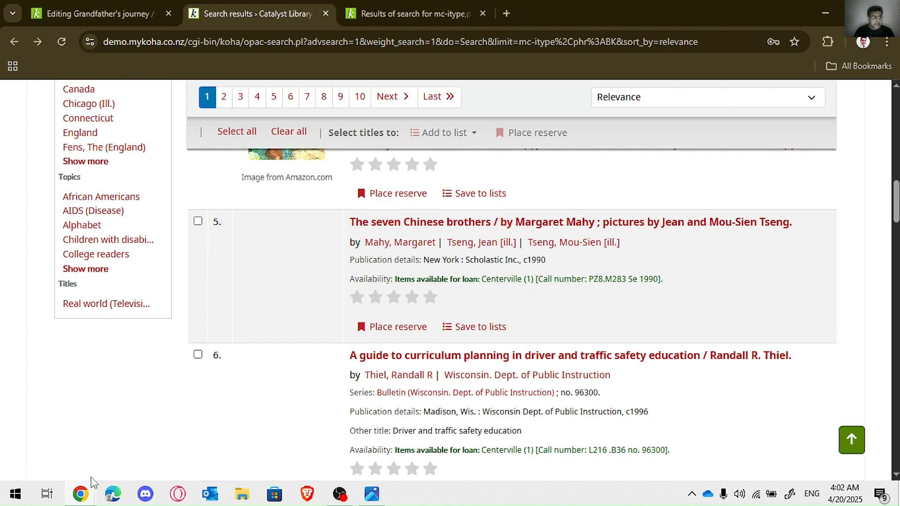
Step: Switch to the WordPress page showing cover-image.png and copy the address of the custom cover image
{"action": "mouse_move", "coordinate": [85, 497]}
{"action": "left_click", "coordinate": [161, 457]}
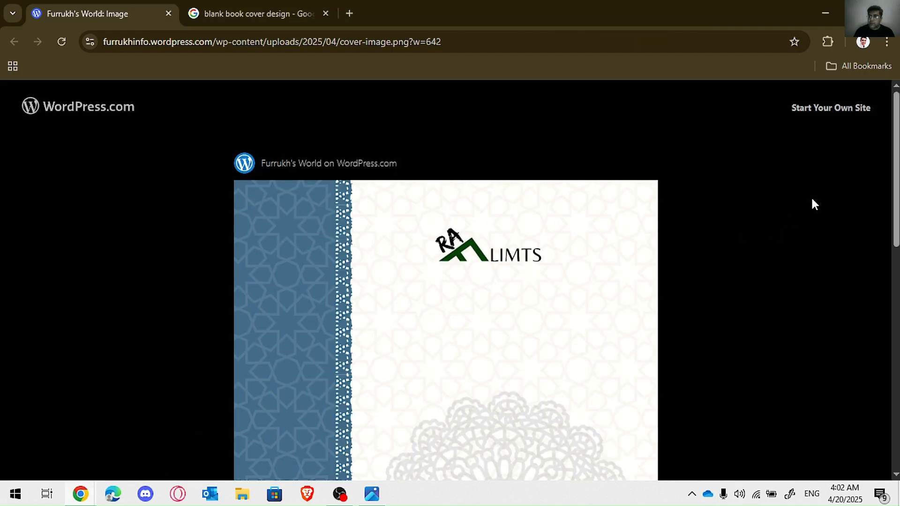
{"action": "scroll", "coordinate": [450, 281], "scroll_direction": "down", "scroll_amount": 6}
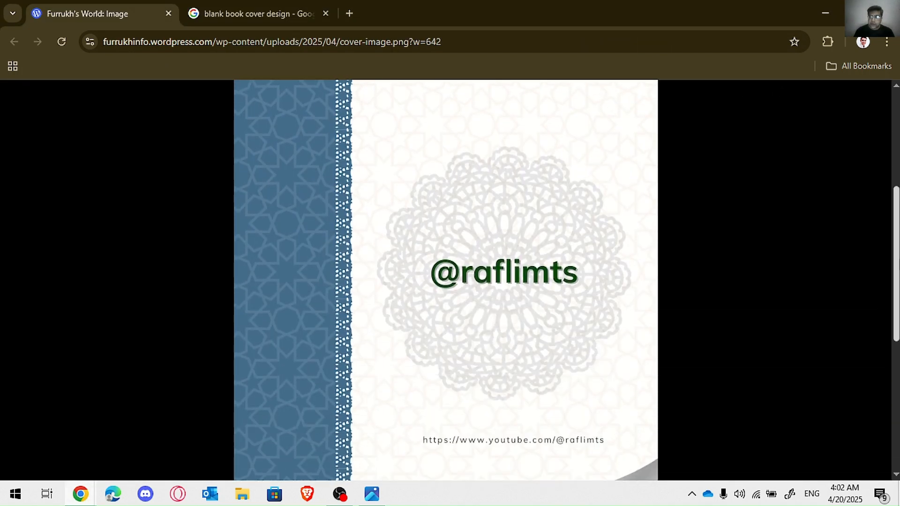
{"action": "mouse_move", "coordinate": [899, 237]}
{"action": "left_mouse_down"}
{"action": "mouse_move", "coordinate": [898, 289]}
{"action": "mouse_move", "coordinate": [898, 150]}
{"action": "mouse_move", "coordinate": [892, 347]}
{"action": "mouse_move", "coordinate": [896, 223]}
{"action": "mouse_move", "coordinate": [893, 246]}
{"action": "left_mouse_up"}
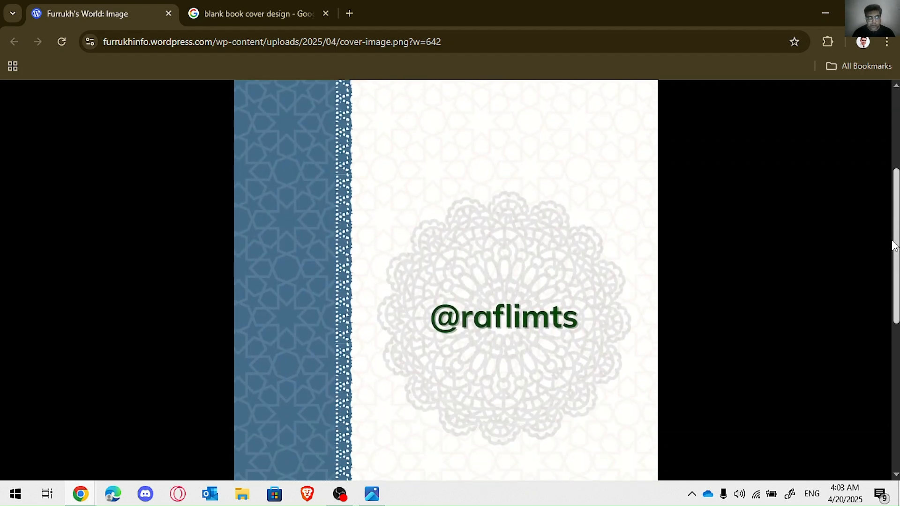
{"action": "right_click", "coordinate": [498, 233]}
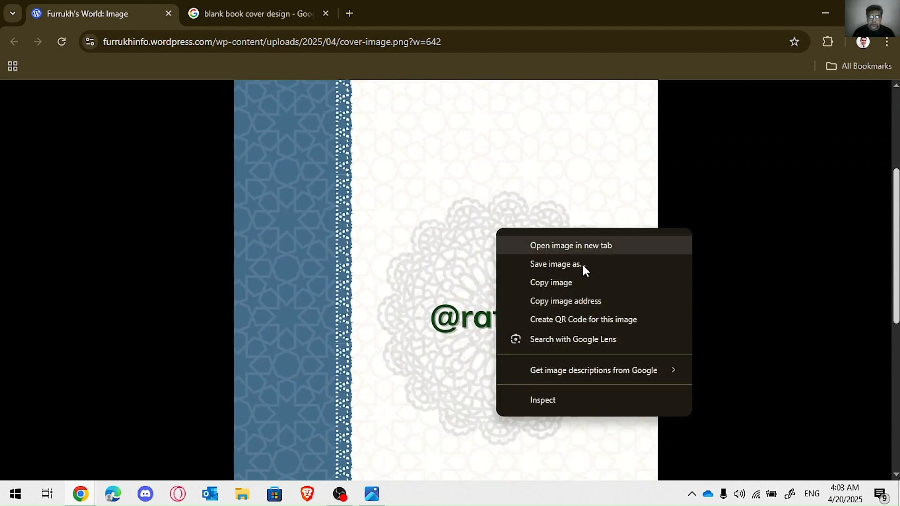
{"action": "left_click", "coordinate": [572, 301]}
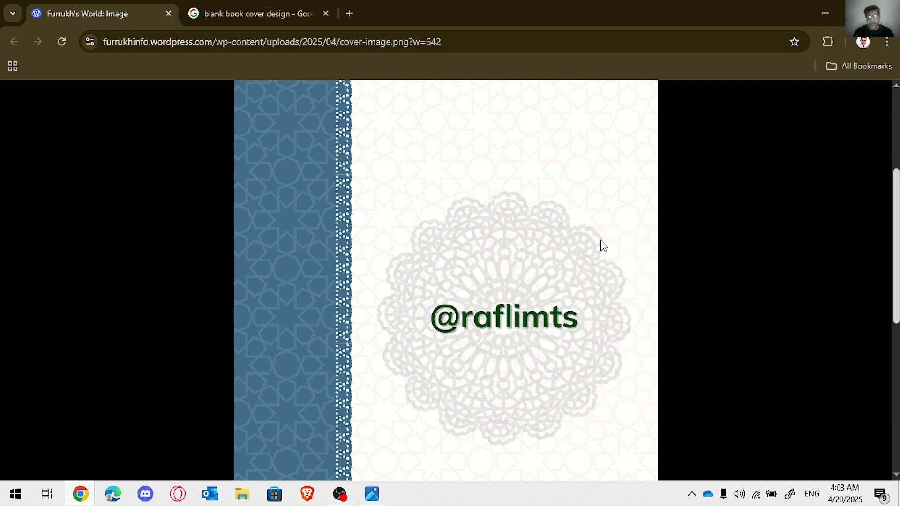
Step: Return to the Koha staff interface and open the Enhanced content system preferences in Administration
{"action": "mouse_move", "coordinate": [87, 491]}
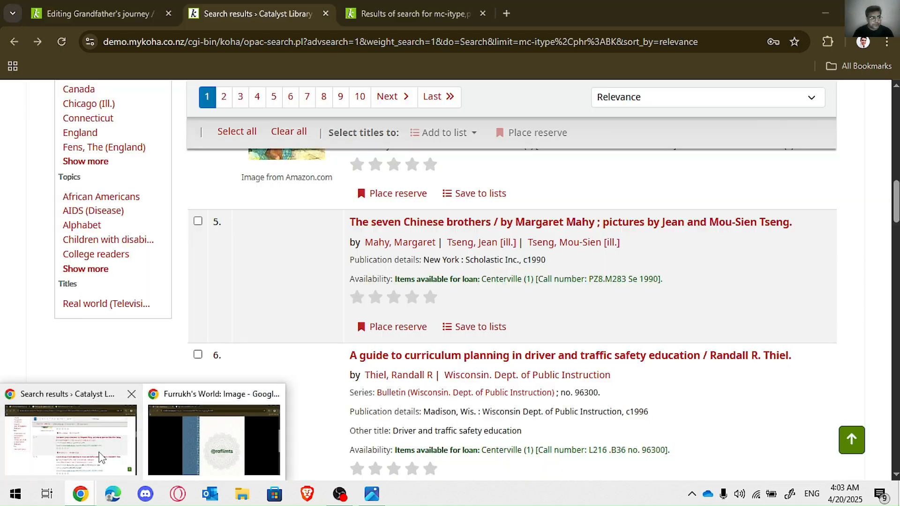
{"action": "left_click", "coordinate": [101, 457]}
{"action": "scroll", "coordinate": [482, 448], "scroll_direction": "up", "scroll_amount": 10}
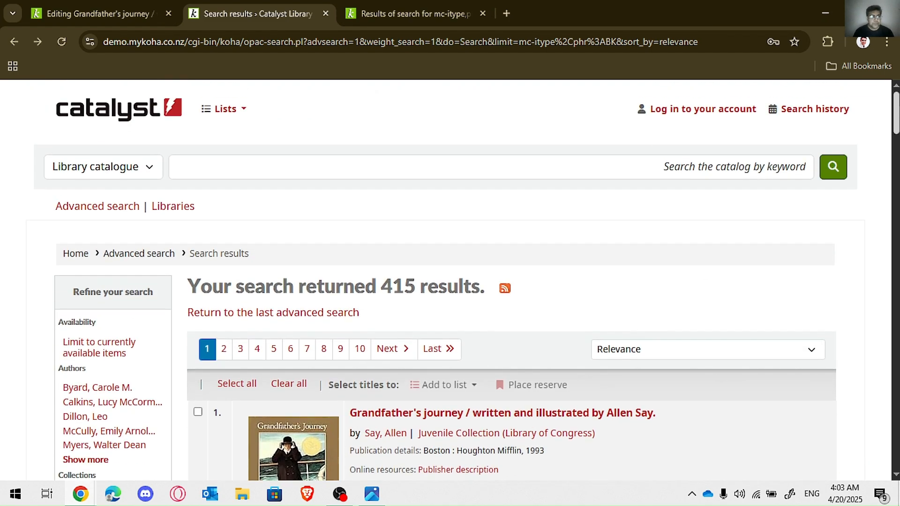
{"action": "key", "text": "ctrl+shift+Tab"}
{"action": "scroll", "coordinate": [445, 281], "scroll_direction": "up", "scroll_amount": 10}
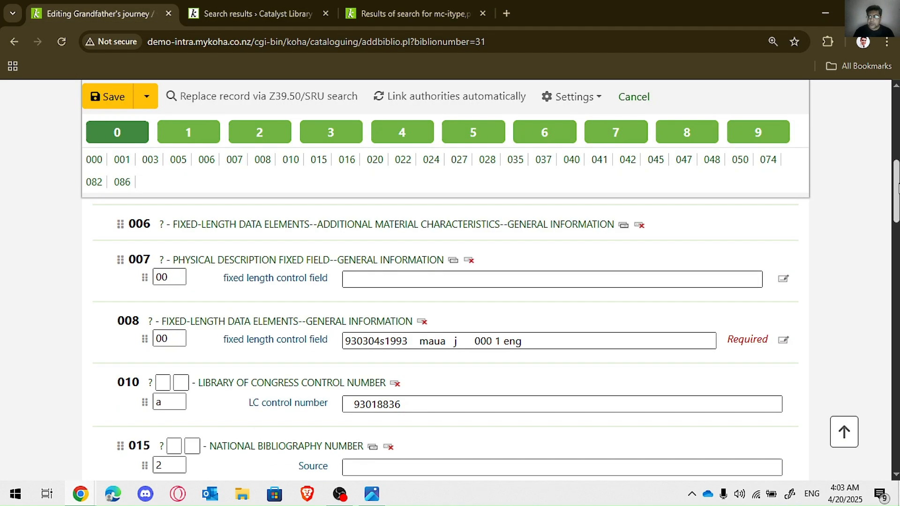
{"action": "left_click", "coordinate": [281, 96]}
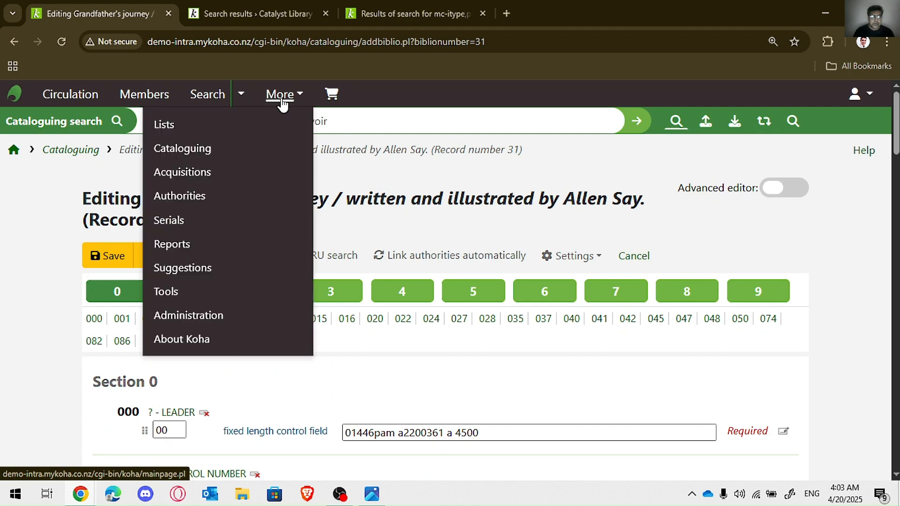
{"action": "left_click", "coordinate": [191, 314]}
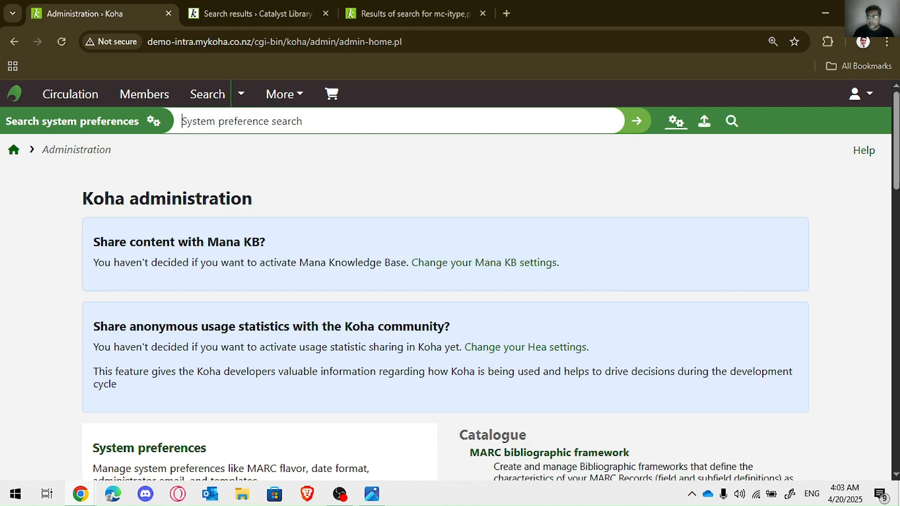
{"action": "scroll", "coordinate": [434, 262], "scroll_direction": "down", "scroll_amount": 3}
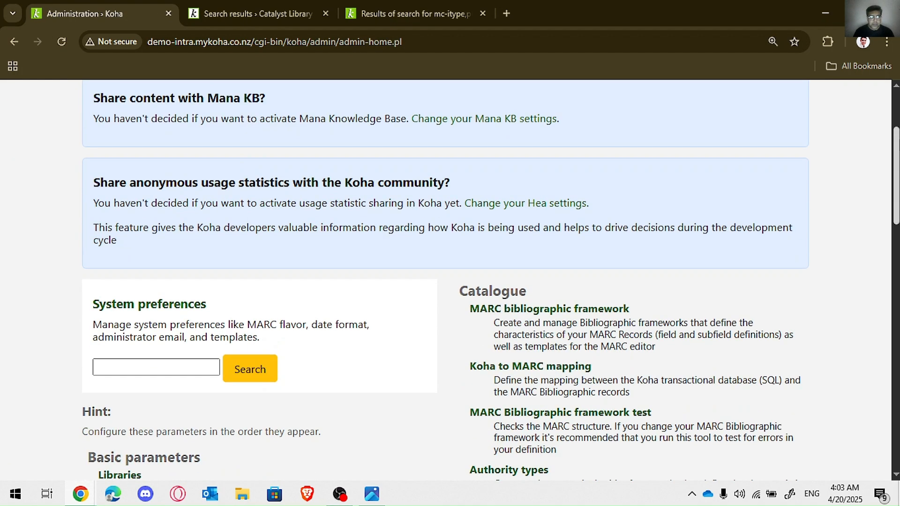
{"action": "left_click", "coordinate": [124, 308]}
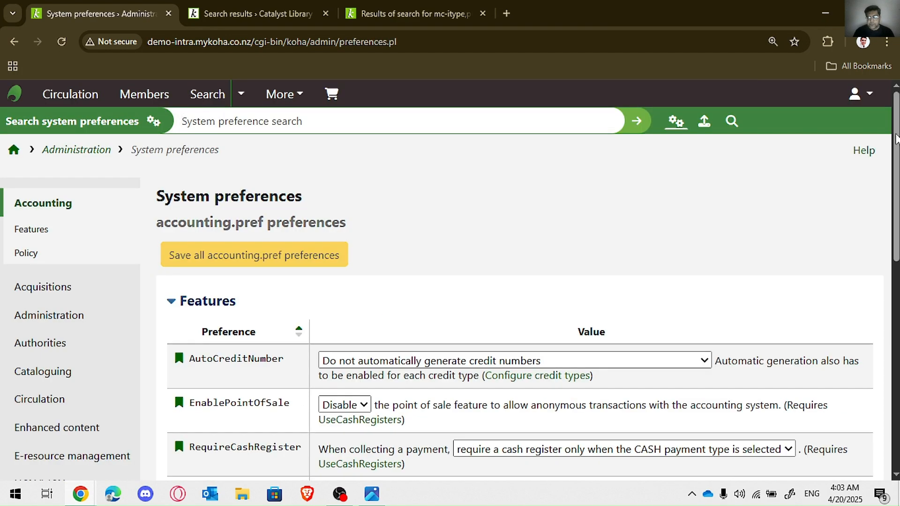
{"action": "left_click_drag", "start_coordinate": [895, 138], "coordinate": [895, 216]}
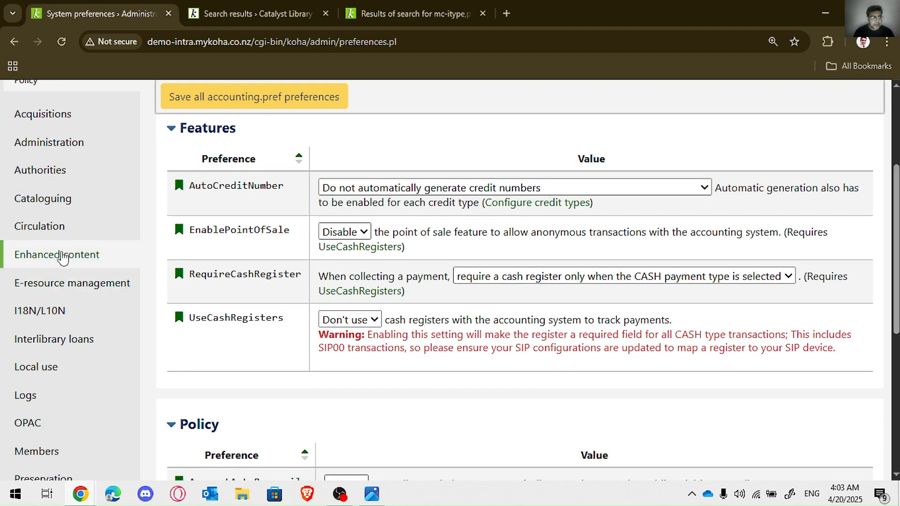
{"action": "left_click", "coordinate": [63, 256]}
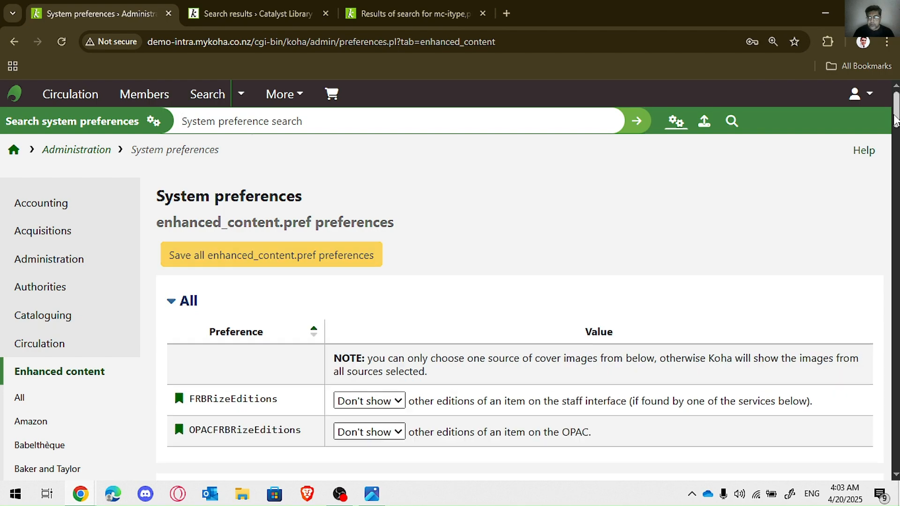
Step: Under Local or remote cover images, set CustomCoverImages and OPACCustomCoverImages to Show
{"action": "left_click_drag", "start_coordinate": [895, 121], "coordinate": [895, 268]}
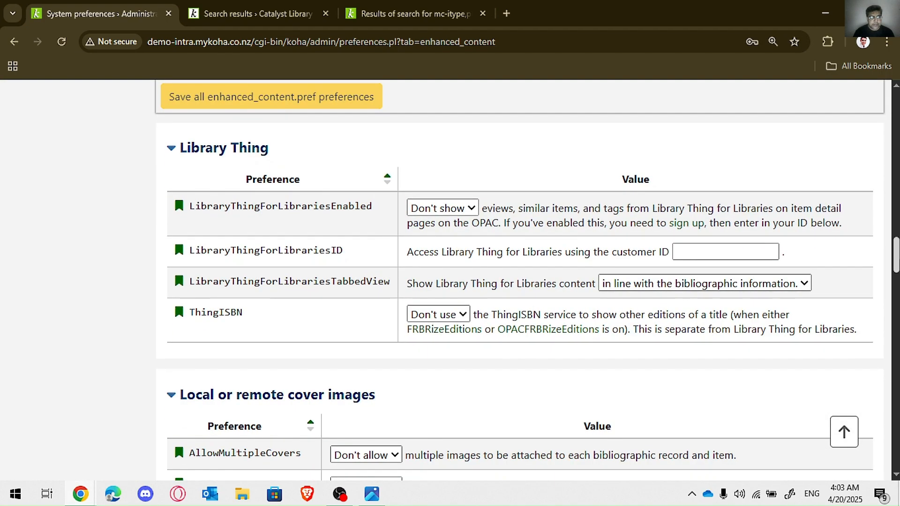
{"action": "scroll", "coordinate": [133, 314], "scroll_direction": "down", "scroll_amount": 2}
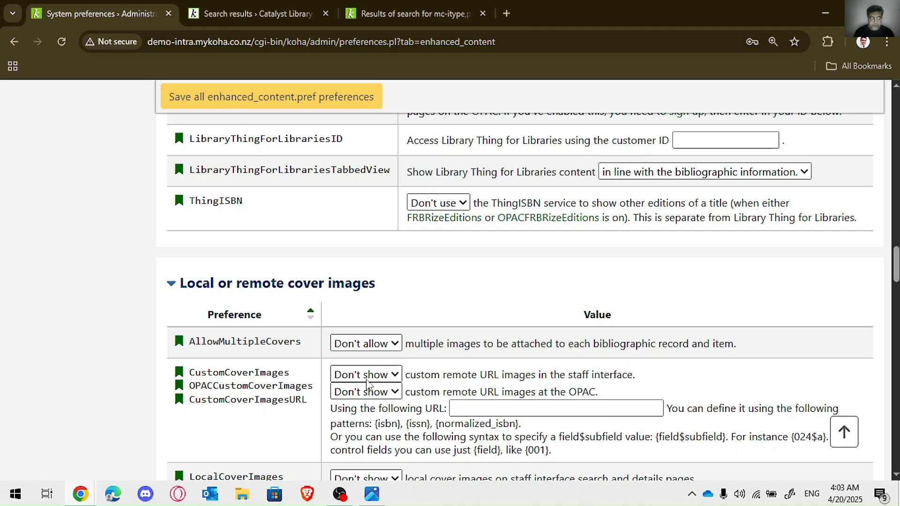
{"action": "left_click", "coordinate": [370, 380]}
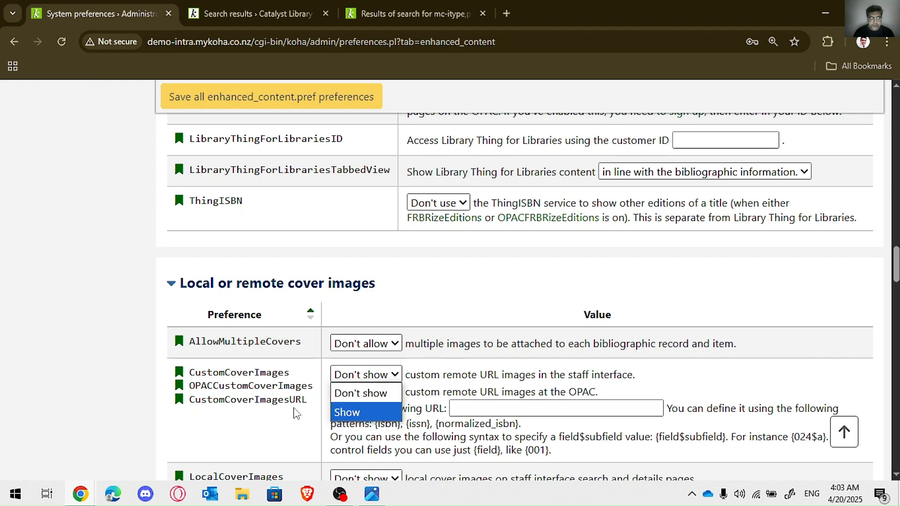
{"action": "left_click", "coordinate": [356, 415]}
{"action": "left_click", "coordinate": [361, 392]}
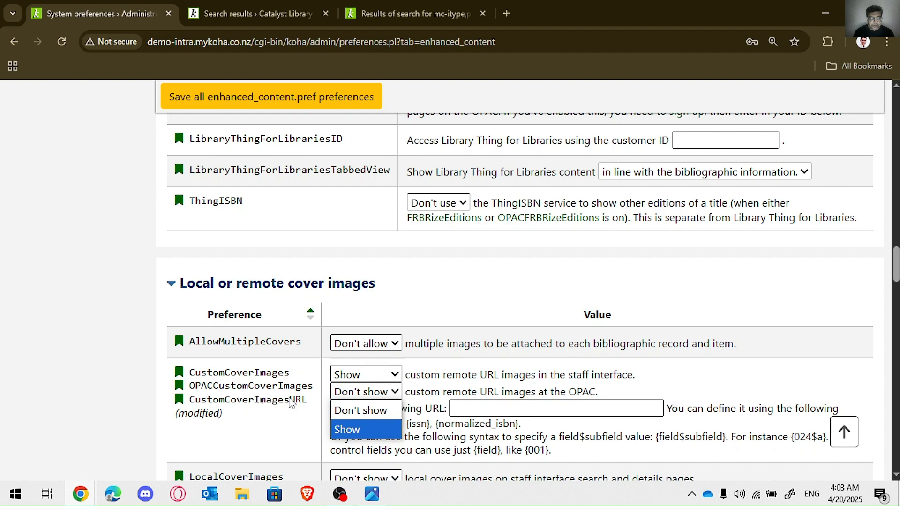
{"action": "left_click", "coordinate": [349, 428]}
Step: Set CustomCoverImagesURL to the copied cover-image.png address, cut off its ending after .png, and save the Enhanced content preferences
{"action": "left_click", "coordinate": [550, 412]}
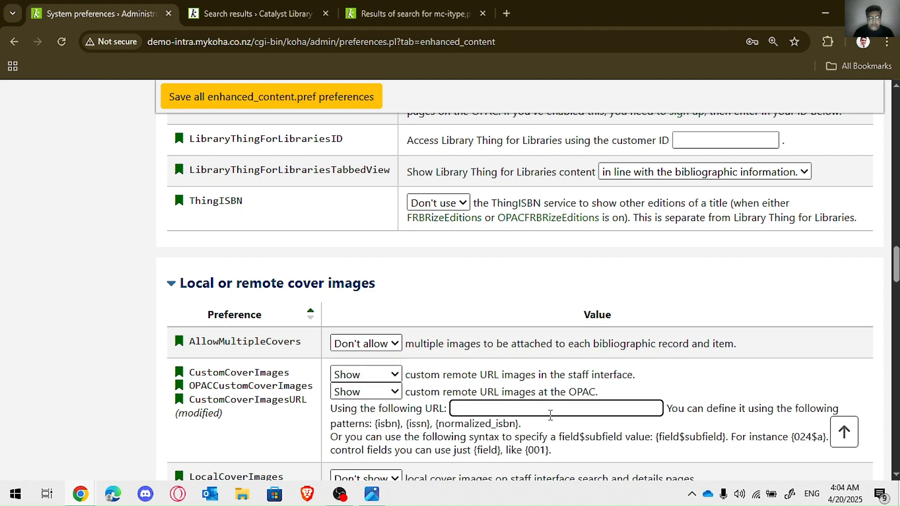
{"action": "key", "text": "ctrl+v"}
{"action": "left_click_drag", "start_coordinate": [661, 408], "coordinate": [617, 406]}
{"action": "key", "text": "BackSpace"}
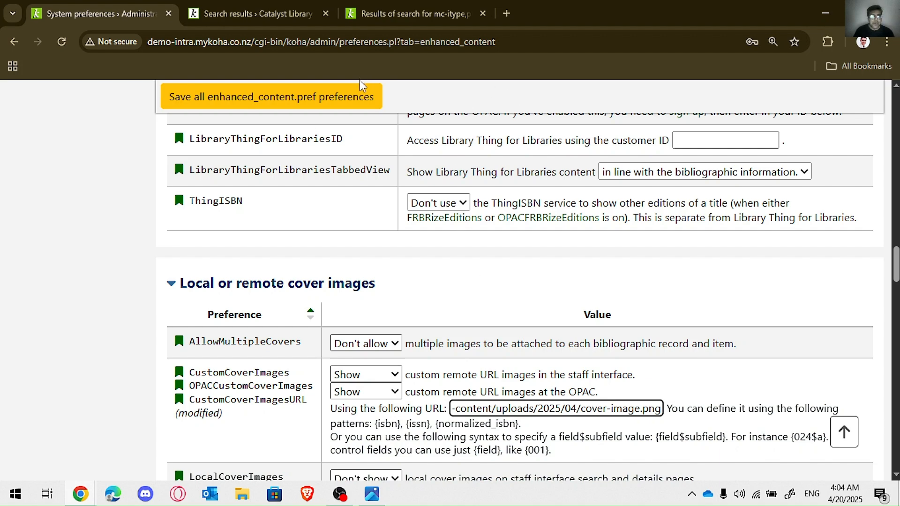
{"action": "left_click", "coordinate": [354, 97]}
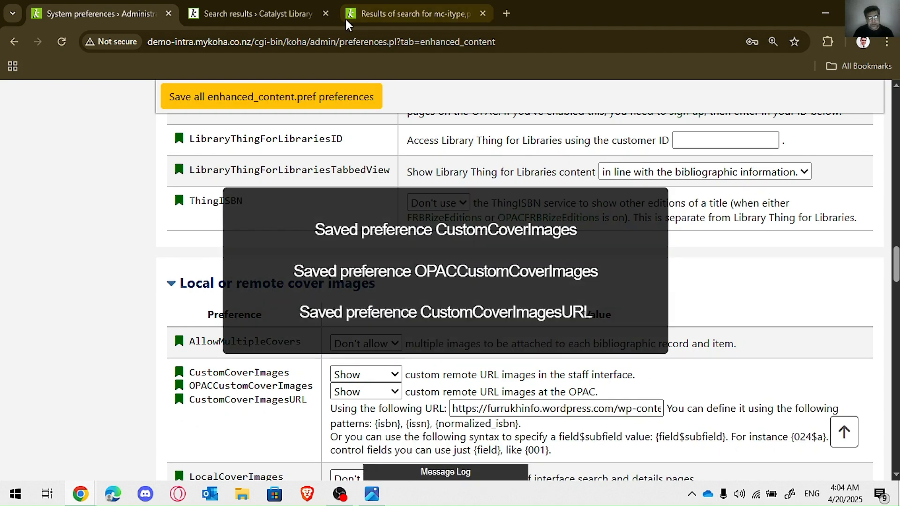
Step: Reload the OPAC and staff interface search results to check the custom cover on titles without an image
{"action": "left_click", "coordinate": [266, 7]}
{"action": "scroll", "coordinate": [205, 113], "scroll_direction": "down", "scroll_amount": 3}
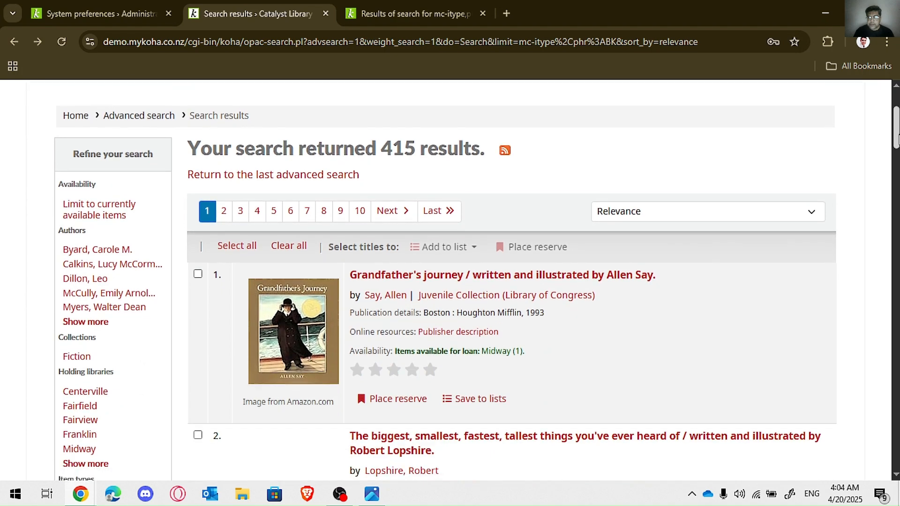
{"action": "left_click", "coordinate": [62, 40]}
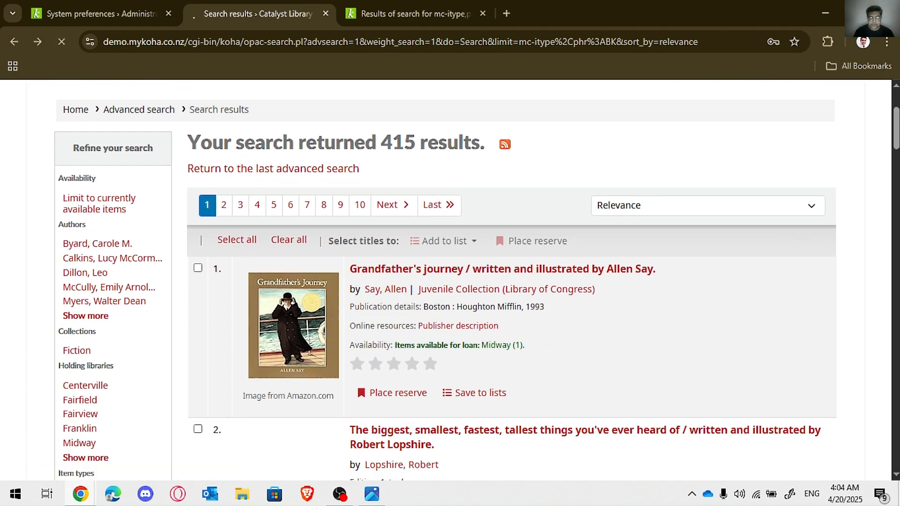
{"action": "left_click_drag", "start_coordinate": [895, 143], "coordinate": [895, 162]}
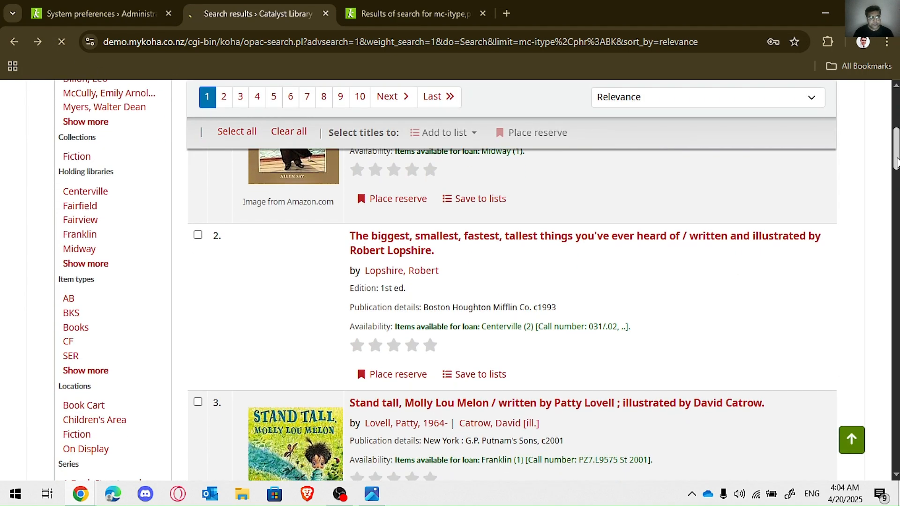
{"action": "left_click", "coordinate": [436, 8]}
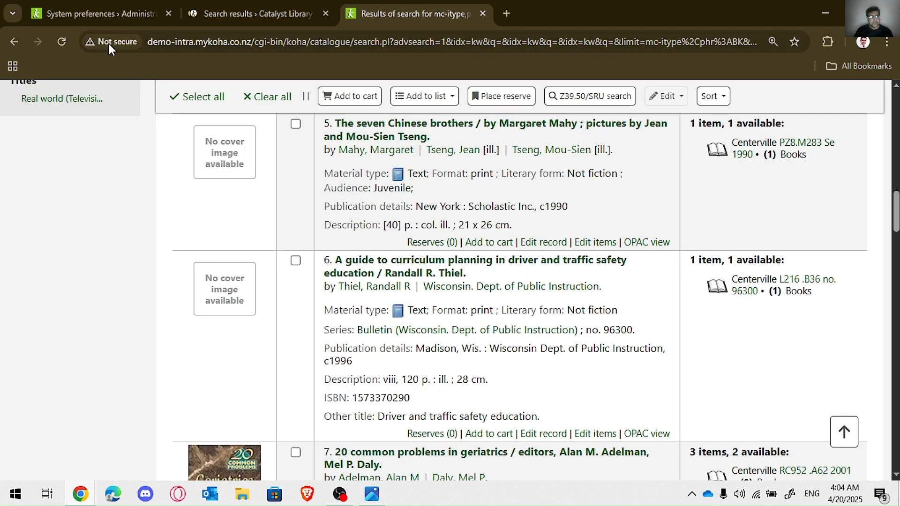
{"action": "left_click", "coordinate": [62, 40]}
{"action": "left_click", "coordinate": [220, 14]}
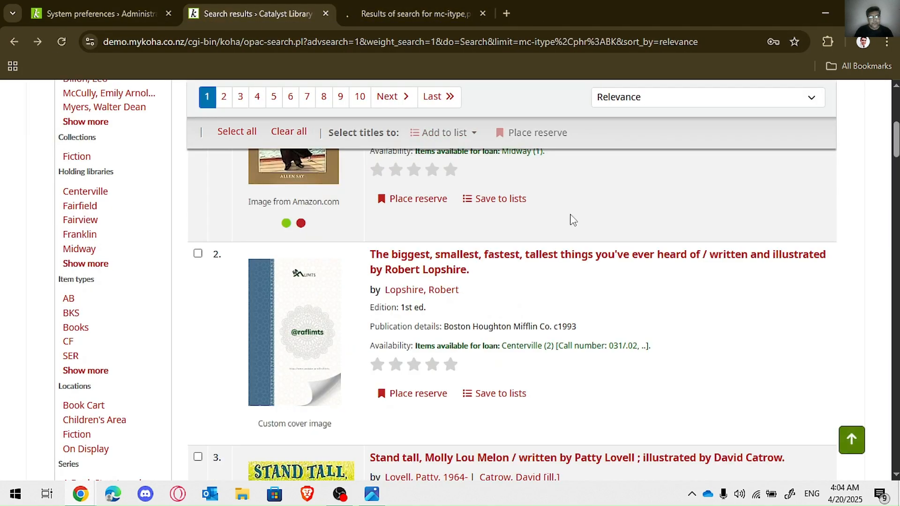
Step: Look through the OPAC and staff search results for titles that use the custom cover image
{"action": "left_click_drag", "start_coordinate": [896, 140], "coordinate": [895, 281]}
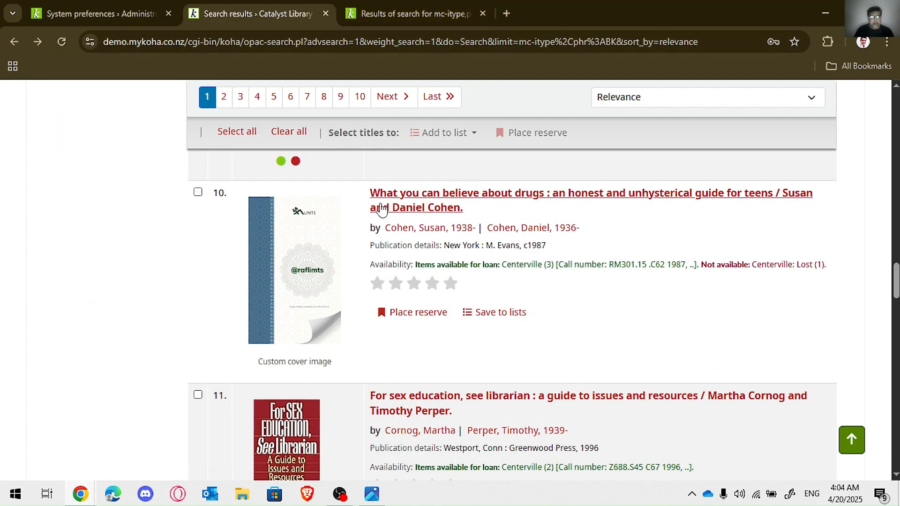
{"action": "left_click", "coordinate": [470, 10]}
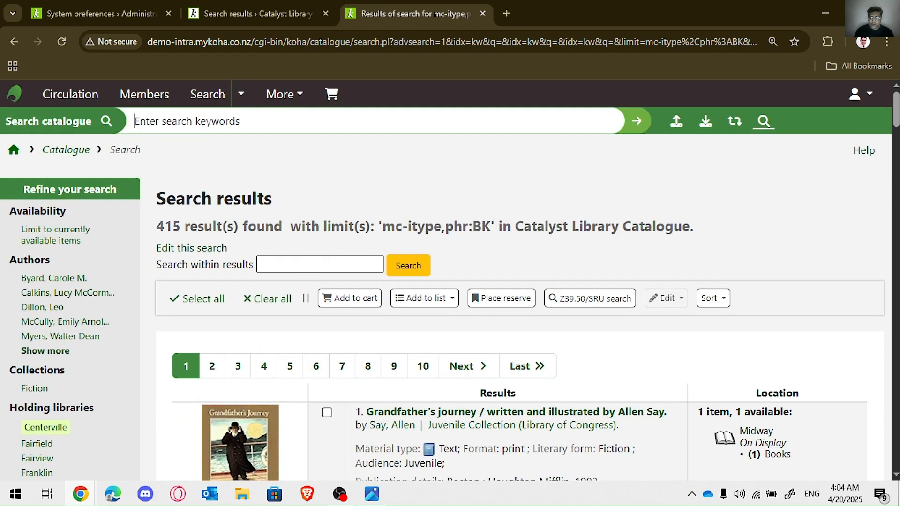
{"action": "scroll", "coordinate": [516, 281], "scroll_direction": "down", "scroll_amount": 8}
{"action": "scroll", "coordinate": [393, 243], "scroll_direction": "up", "scroll_amount": 1}
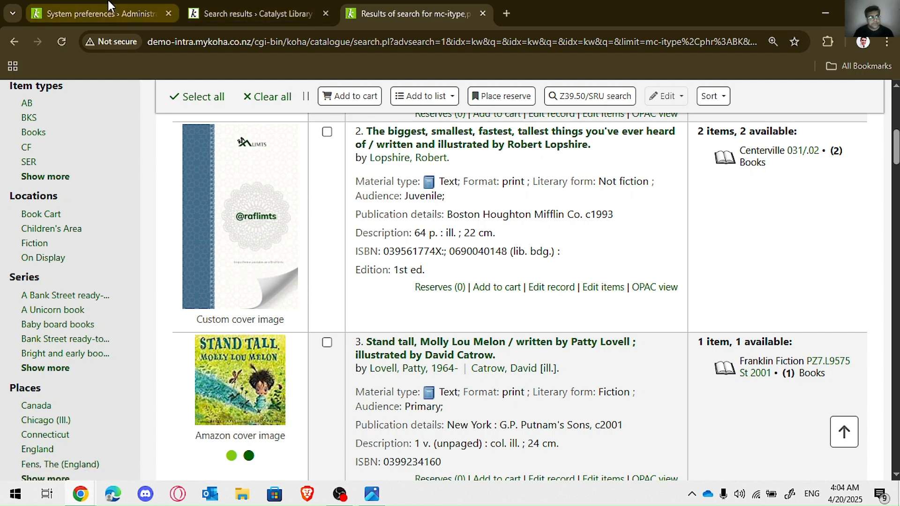
{"action": "left_click", "coordinate": [253, 16]}
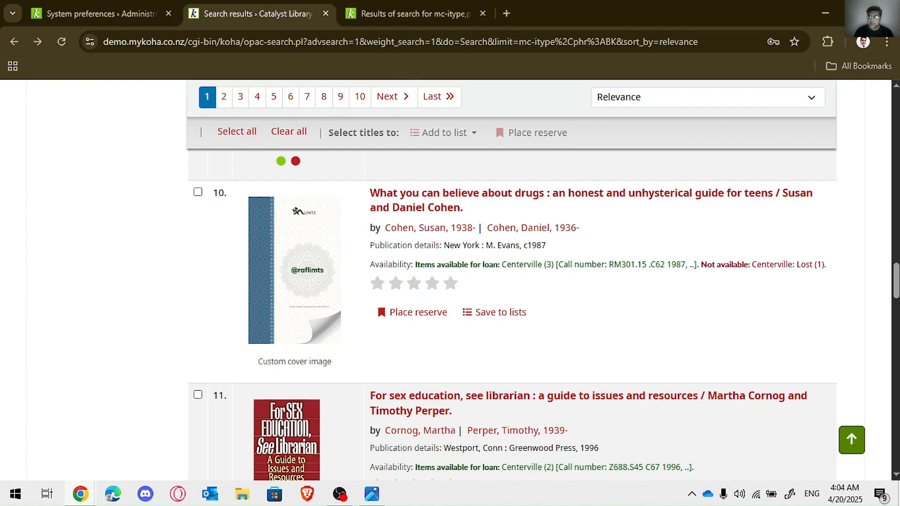
{"action": "left_click_drag", "start_coordinate": [897, 283], "coordinate": [895, 150]}
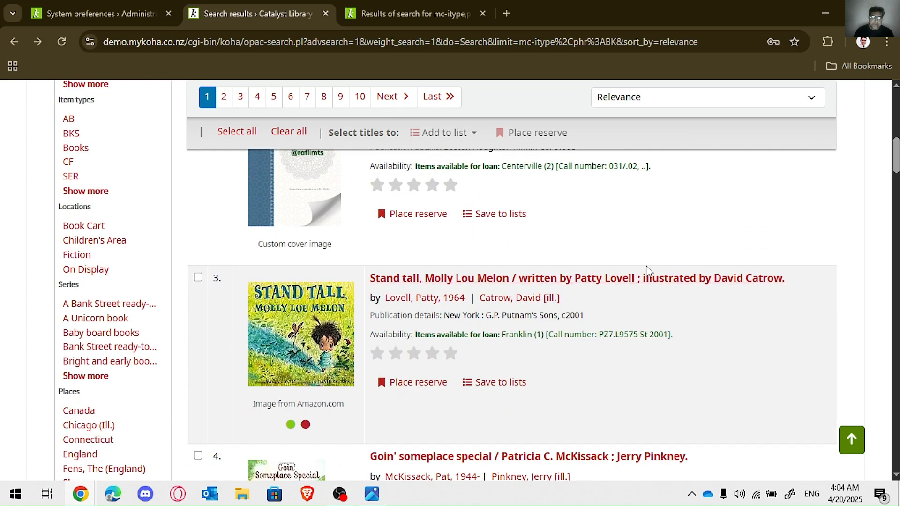
Step: Switch to the Google image results for blank book cover design and copy the image address of the Classic Black Blank Book cover
{"action": "mouse_move", "coordinate": [80, 495]}
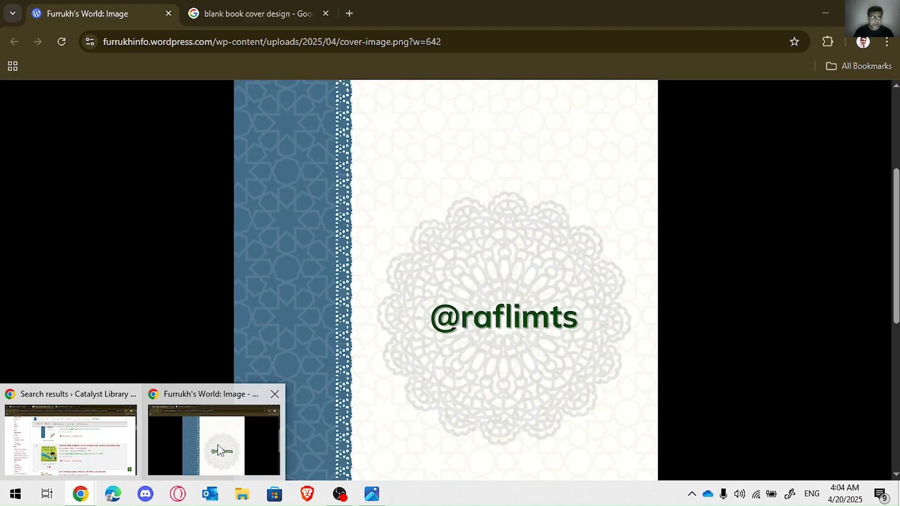
{"action": "left_click", "coordinate": [217, 444]}
{"action": "left_click", "coordinate": [253, 17]}
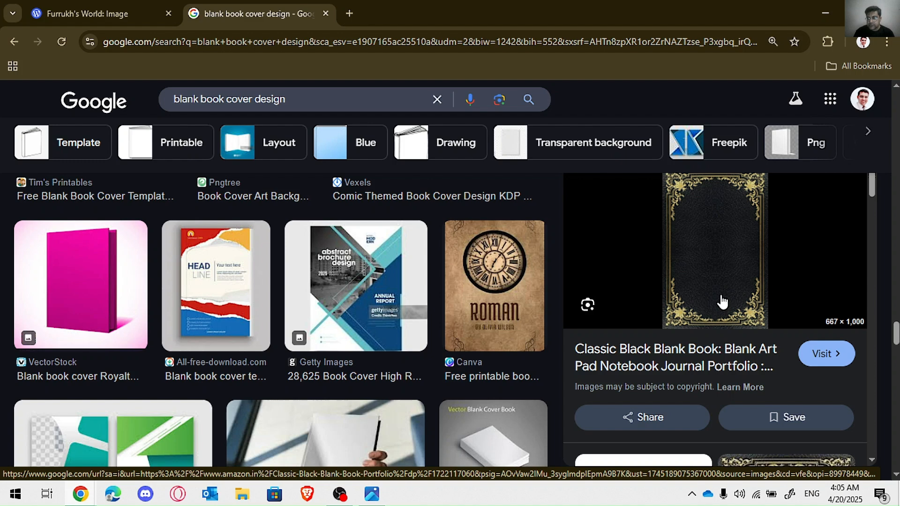
{"action": "right_click", "coordinate": [716, 261]}
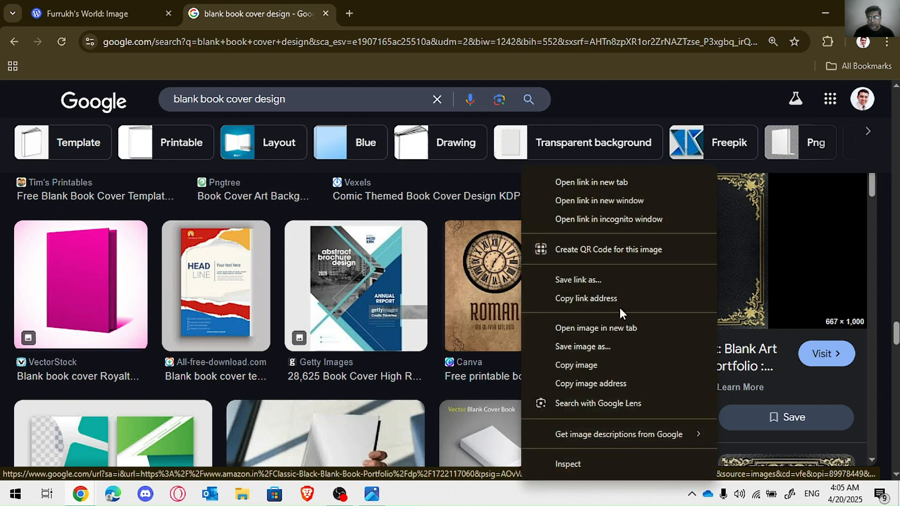
{"action": "left_click", "coordinate": [635, 383]}
{"action": "left_click", "coordinate": [108, 8]}
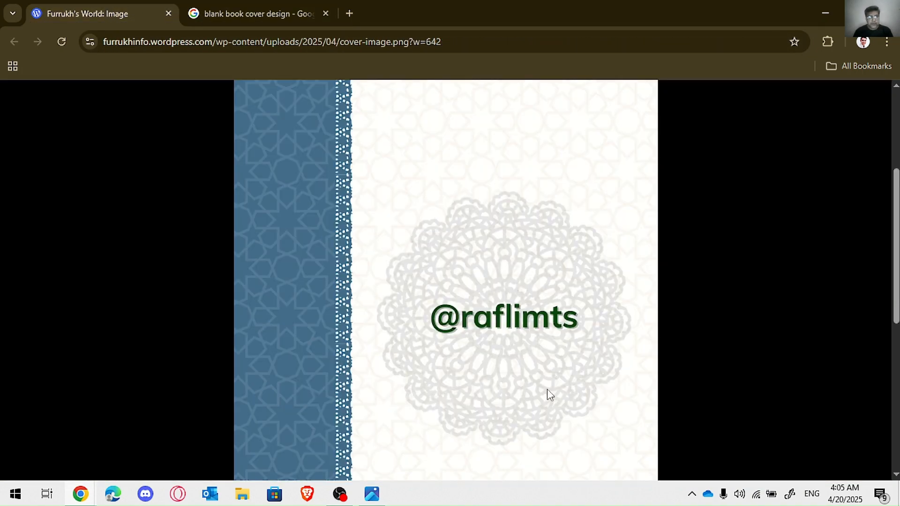
Step: Return to the Enhanced content preferences, replace CustomCoverImagesURL with the copied black book cover address, and save
{"action": "key", "text": "alt+Tab"}
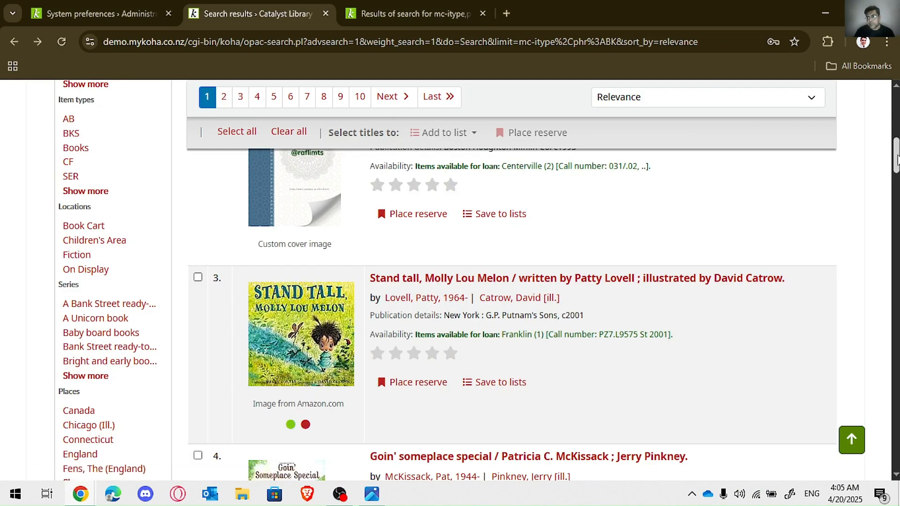
{"action": "left_click_drag", "start_coordinate": [898, 160], "coordinate": [897, 102]}
{"action": "left_click", "coordinate": [103, 8]}
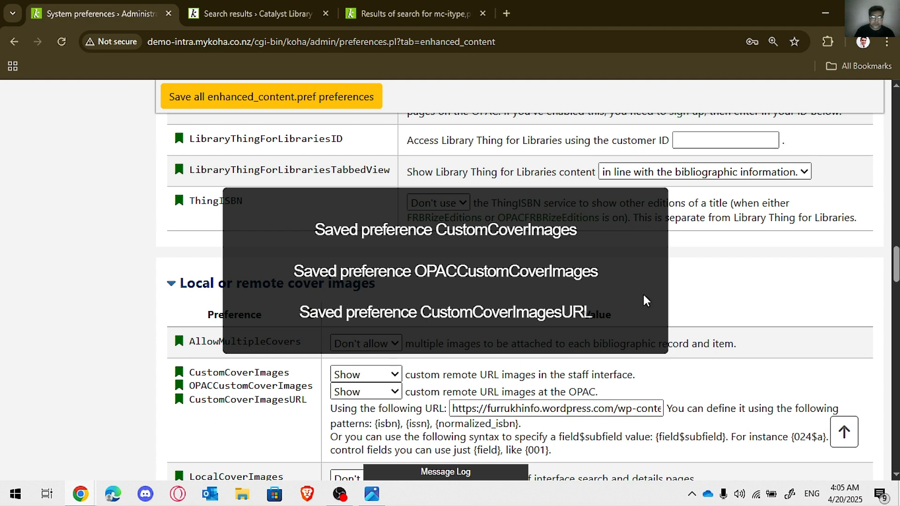
{"action": "left_click", "coordinate": [565, 410]}
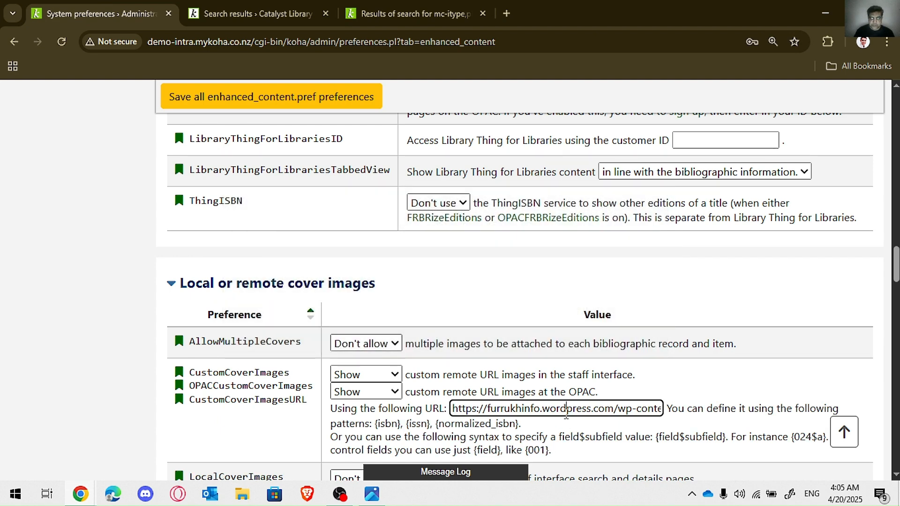
{"action": "key", "text": "ctrl+a"}
{"action": "key", "text": "ctrl+v"}
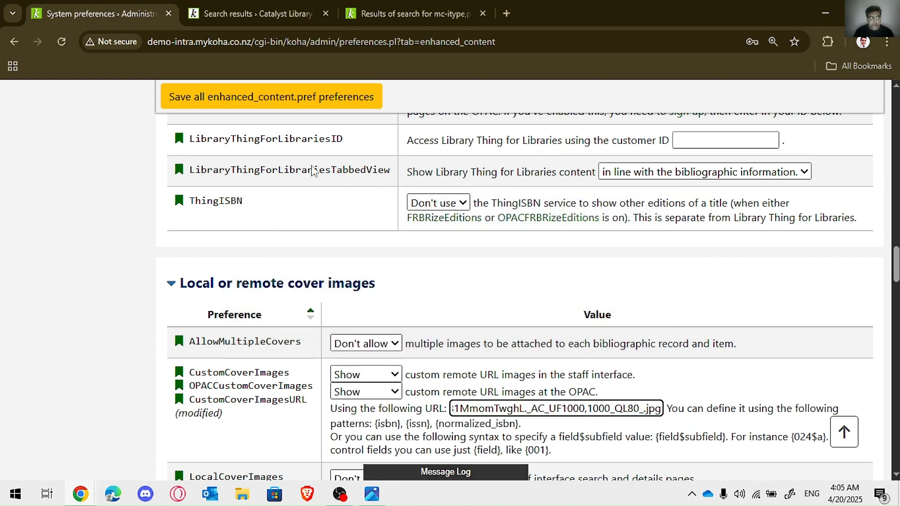
{"action": "left_click", "coordinate": [313, 98]}
Step: Reload the OPAC and staff search results and check the cover of the second title against the new image
{"action": "left_click", "coordinate": [247, 7]}
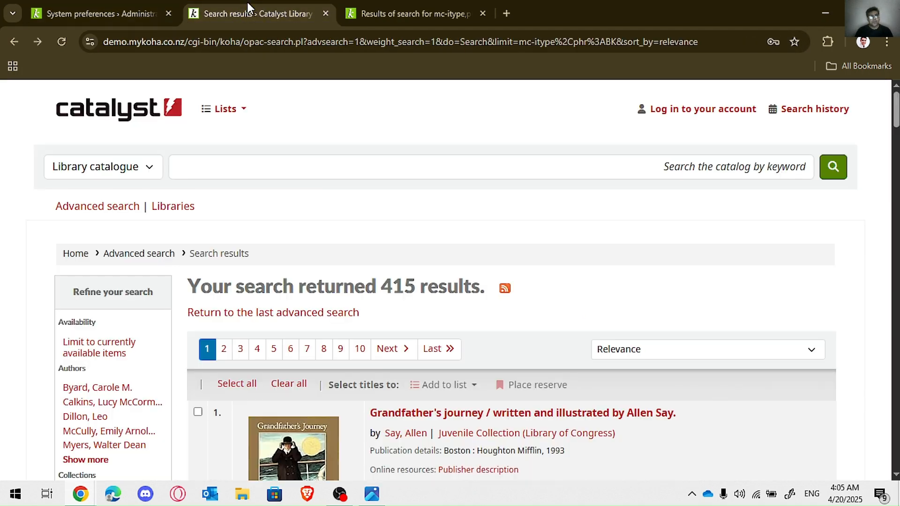
{"action": "left_click", "coordinate": [61, 39]}
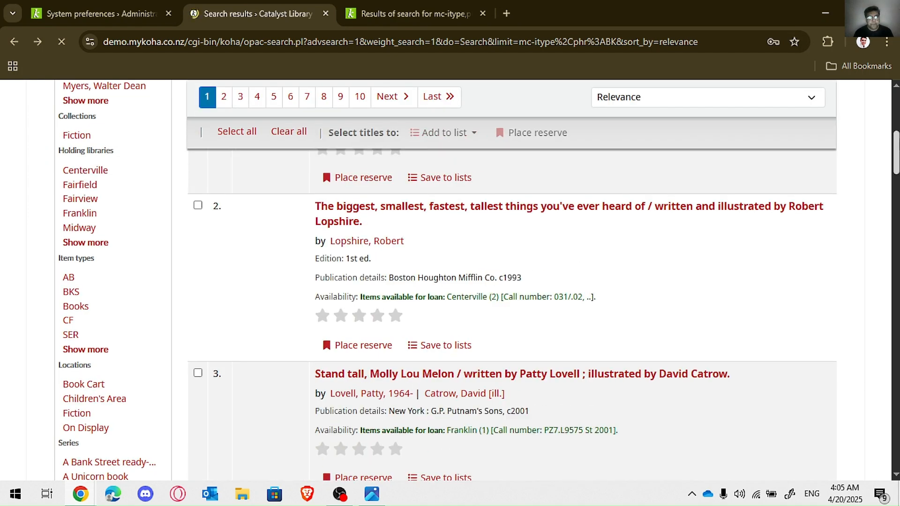
{"action": "left_click", "coordinate": [445, 6]}
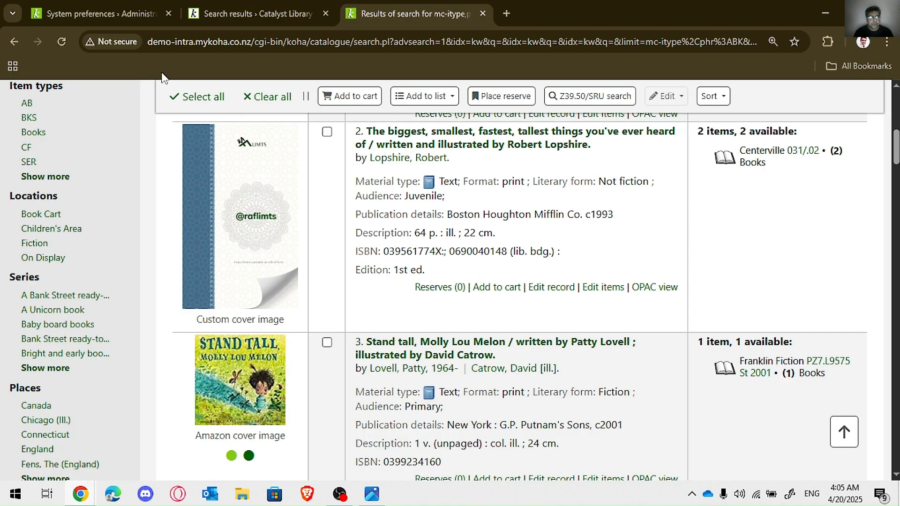
{"action": "left_click", "coordinate": [64, 42]}
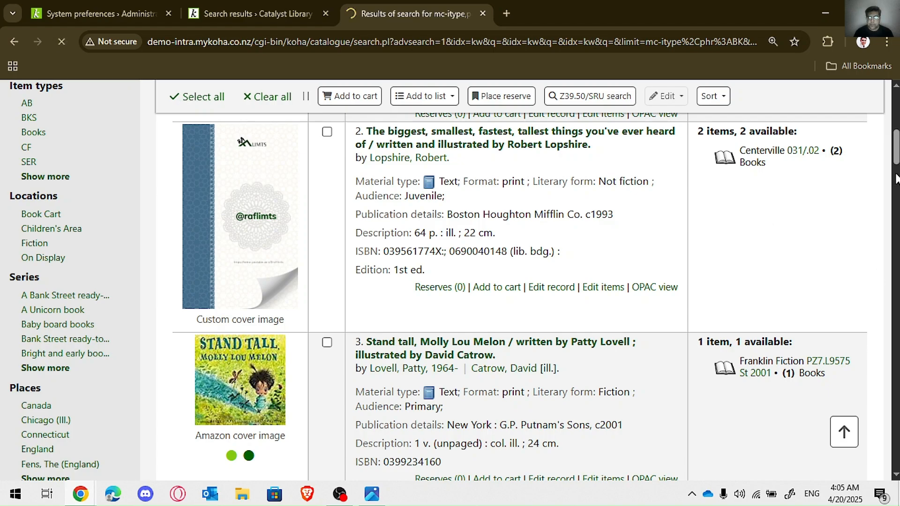
{"action": "left_click_drag", "start_coordinate": [898, 158], "coordinate": [883, 137]}
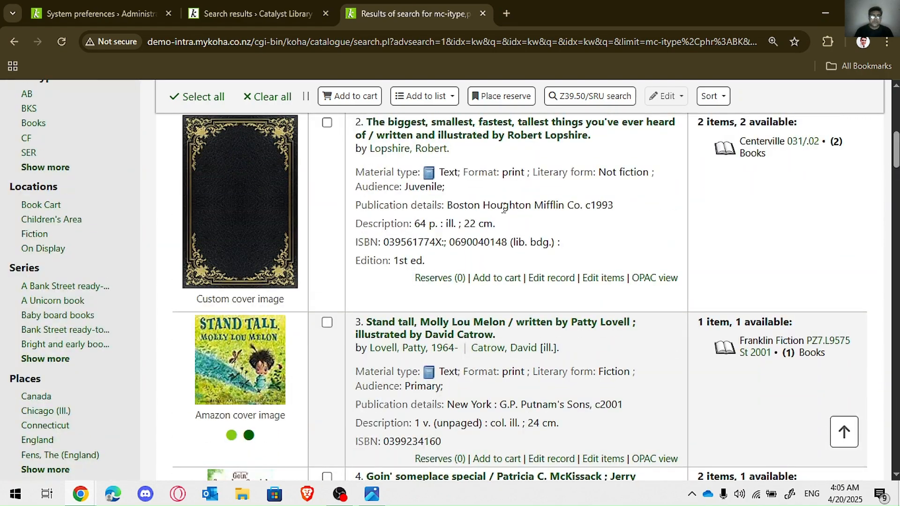
Step: Open catalog.ivs.edu.pk in a new tab and browse its book carousel for a title with a custom library cover
{"action": "left_click", "coordinate": [507, 18]}
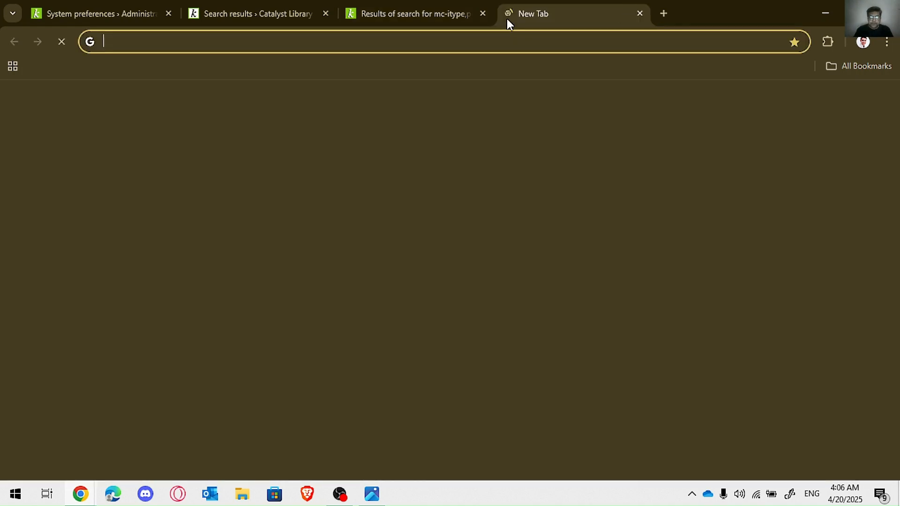
{"action": "type", "text": "cata"}
{"action": "key", "text": "Return"}
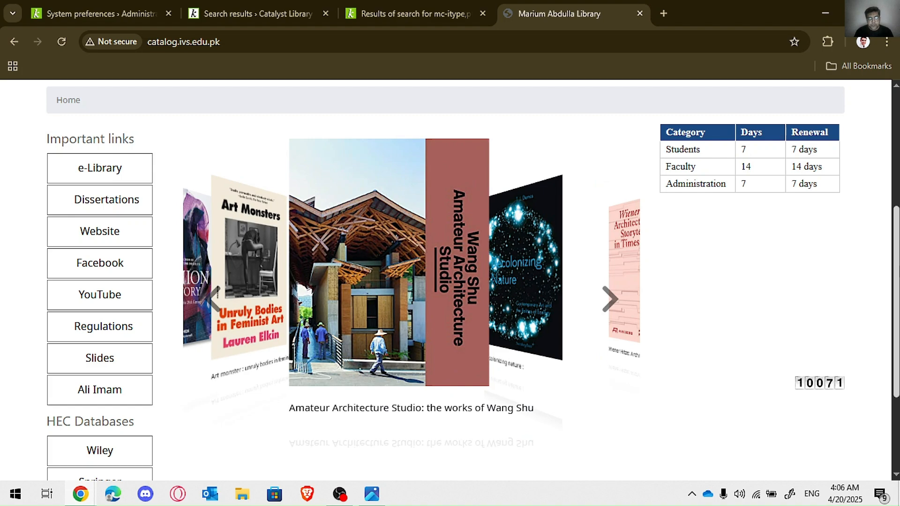
{"action": "left_click", "coordinate": [609, 297]}
{"action": "left_click", "coordinate": [610, 295]}
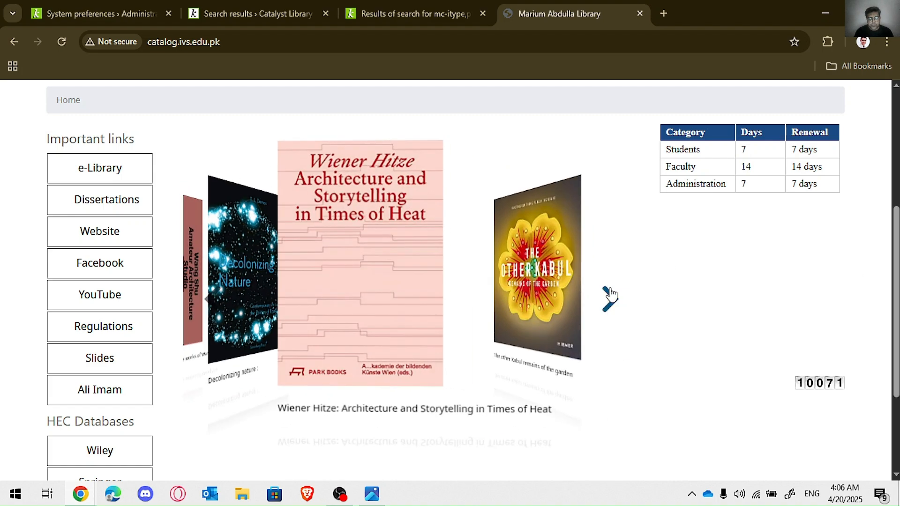
{"action": "left_click", "coordinate": [609, 295]}
{"action": "left_click", "coordinate": [609, 295]}
{"action": "left_click", "coordinate": [610, 294]}
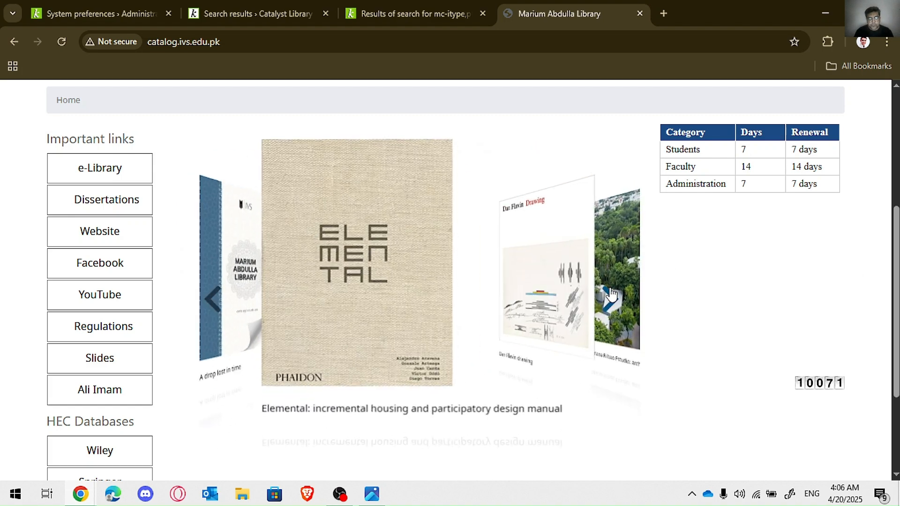
{"action": "left_click", "coordinate": [212, 300]}
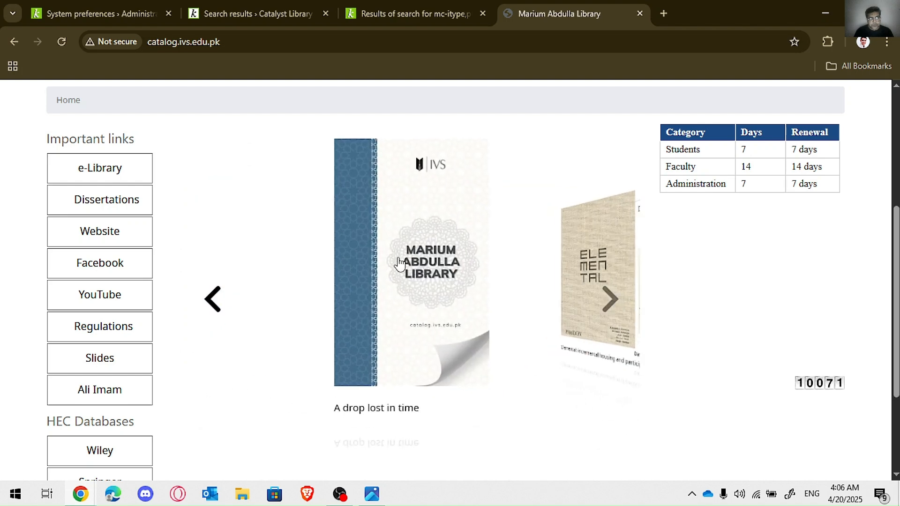
{"action": "left_click", "coordinate": [624, 305]}
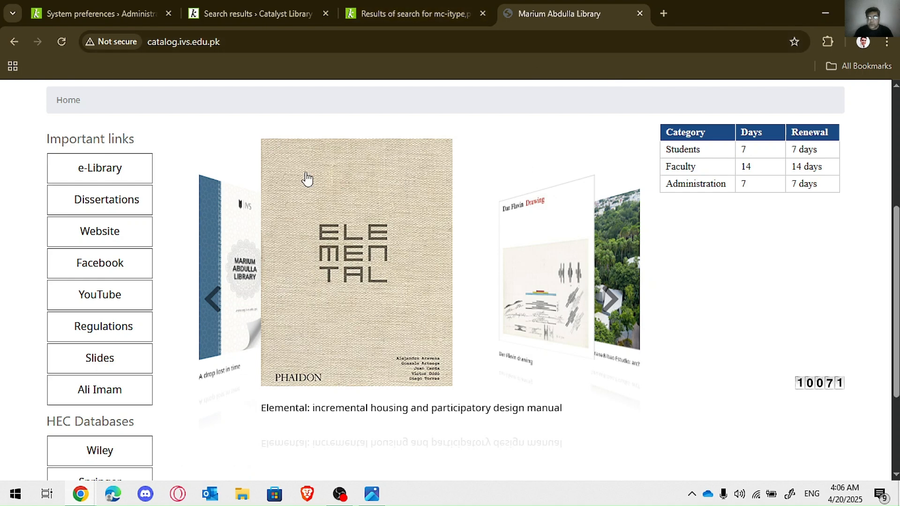
Step: Review the saved custom cover image preferences and compare the covers in the OPAC and staff search results
{"action": "left_click", "coordinate": [101, 14]}
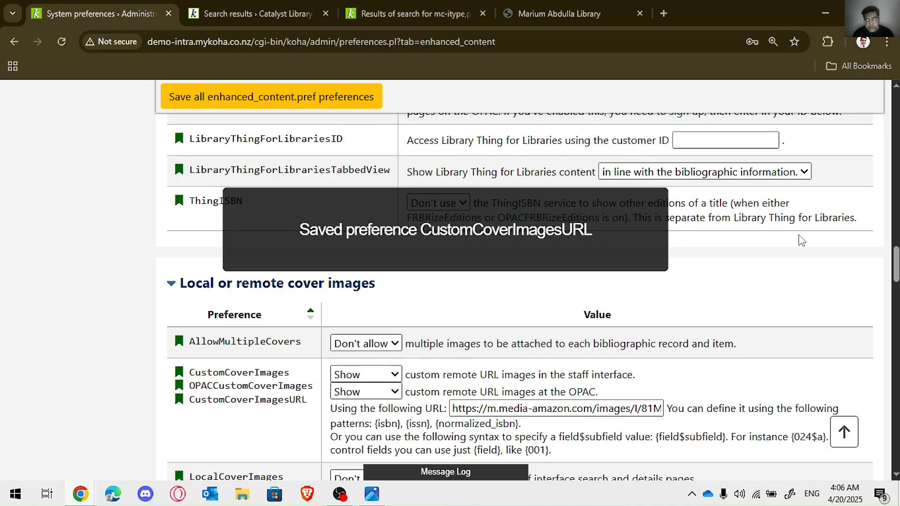
{"action": "scroll", "coordinate": [895, 274], "scroll_direction": "down", "scroll_amount": 2}
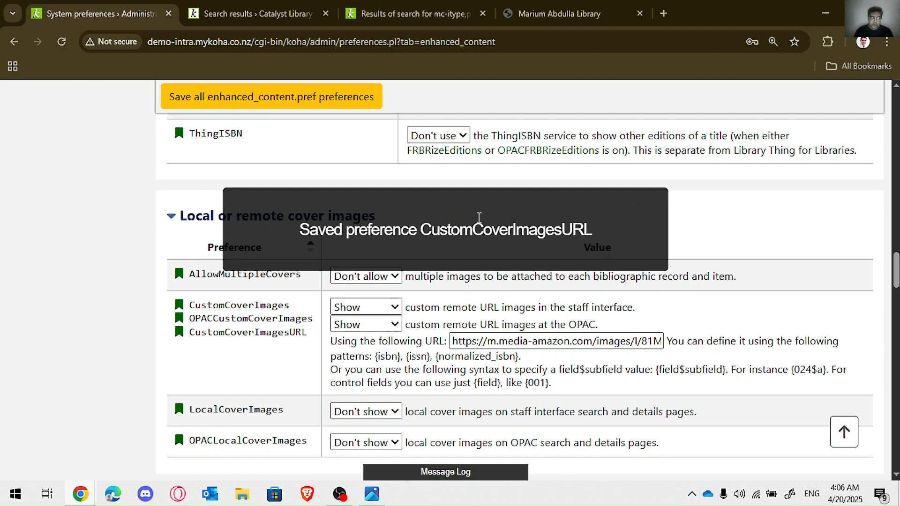
{"action": "left_click", "coordinate": [227, 7]}
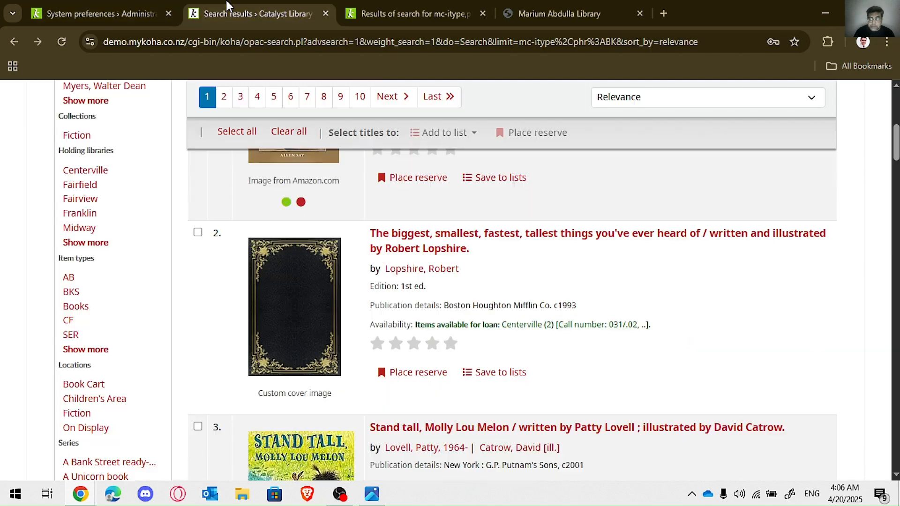
{"action": "left_click_drag", "start_coordinate": [896, 152], "coordinate": [896, 252]}
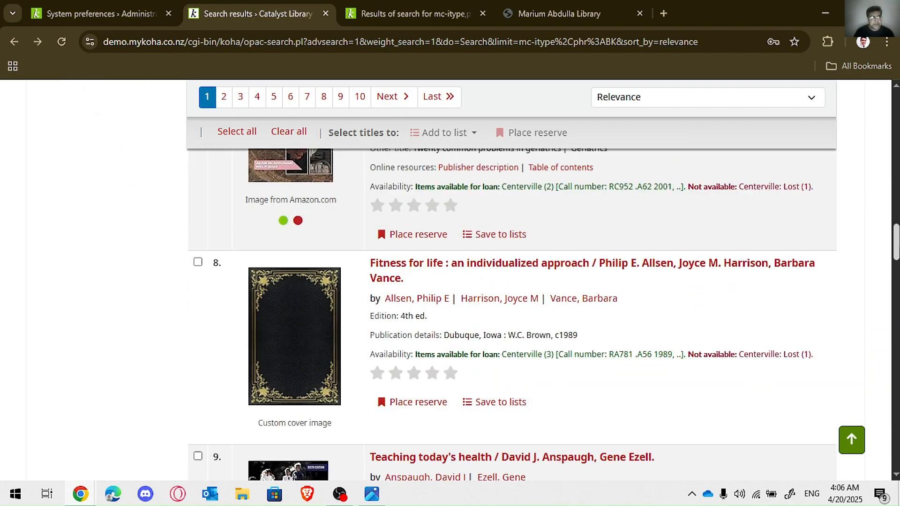
{"action": "left_click", "coordinate": [442, 11]}
{"action": "left_click", "coordinate": [252, 6]}
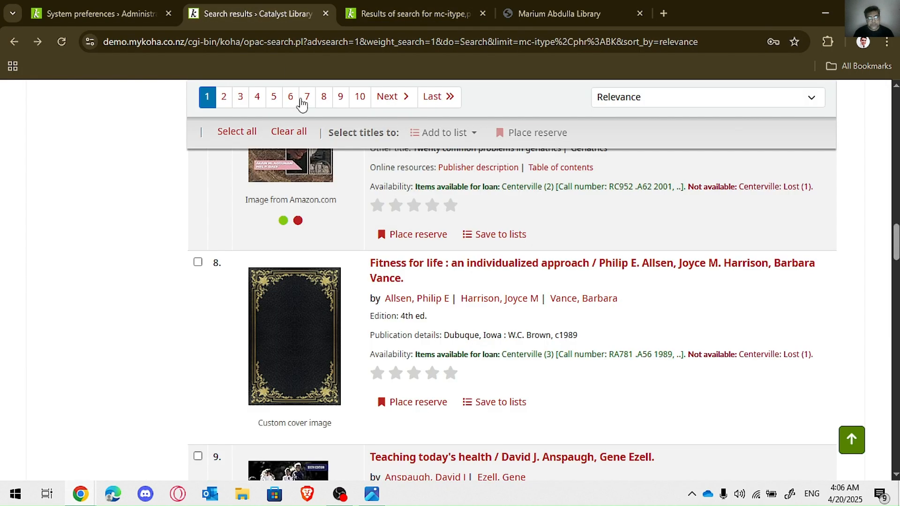
{"action": "left_click", "coordinate": [79, 5]}
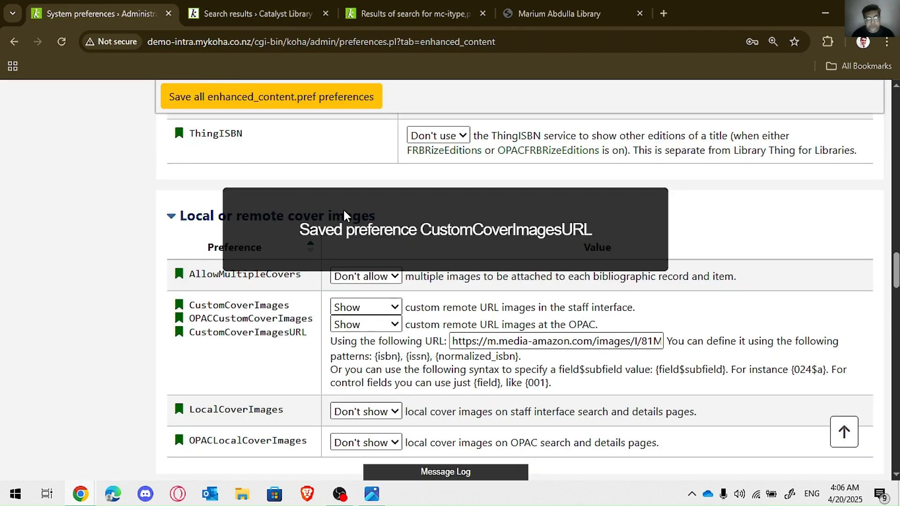